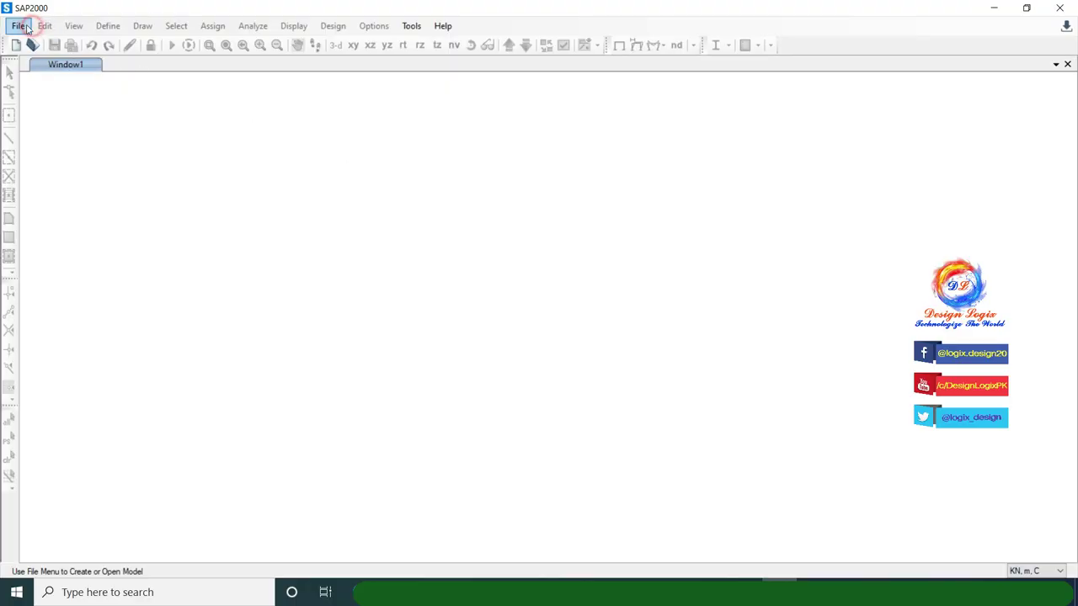
Create a grid-only model with 5 X, 2 Y and 3 Z grid lines, and save it as Suspension Bridge Modelling.
left_click(18, 25)
left_click(47, 44)
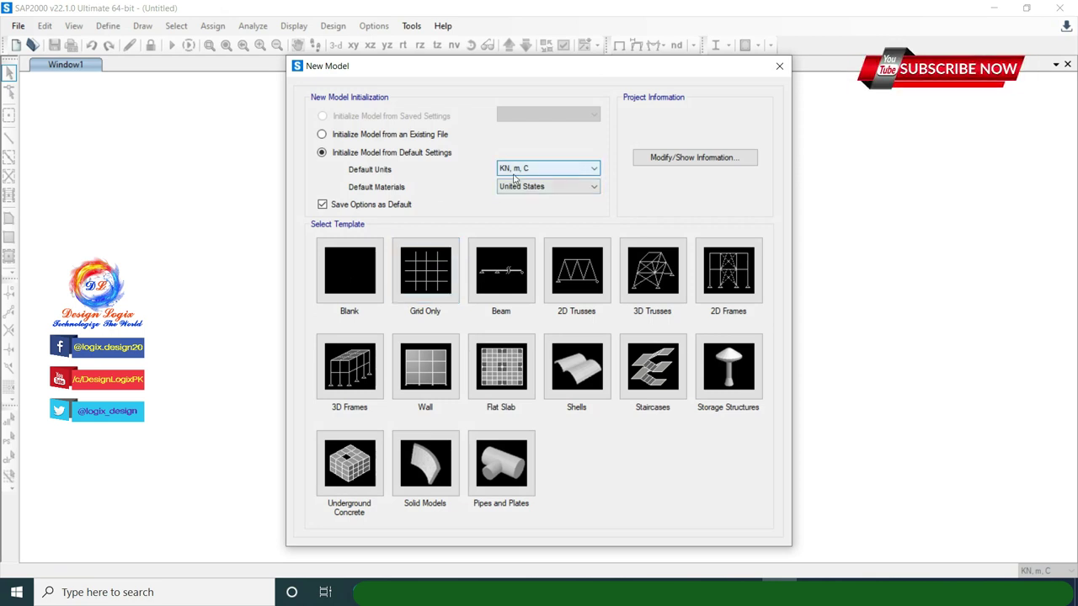
left_click(430, 270)
double_click(558, 222)
type("5")
key("Tab")
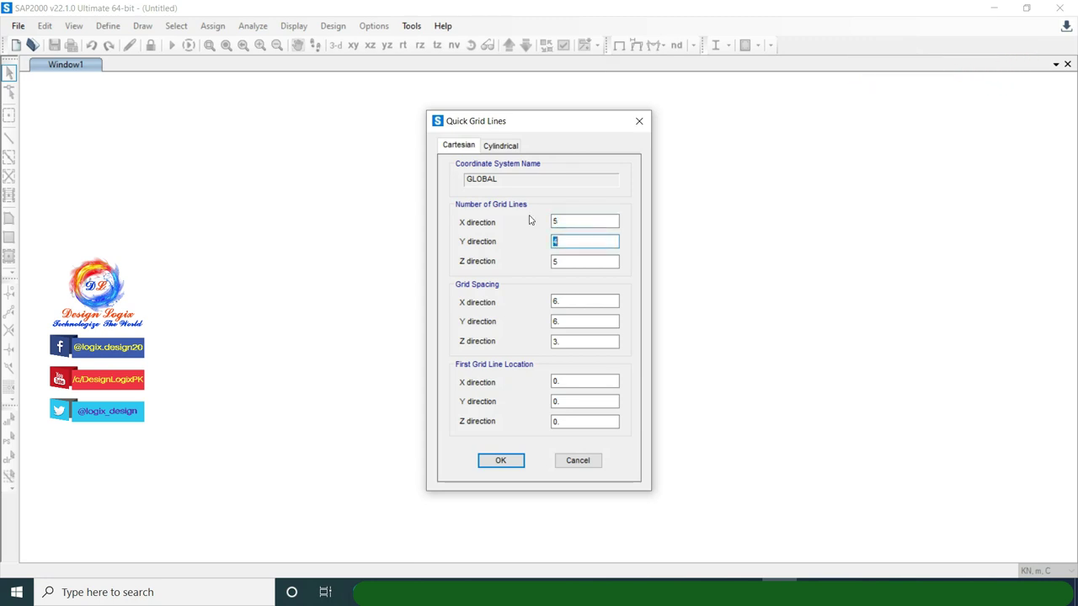
type("2")
key("Tab")
type("3")
key("Tab")
left_click(503, 461)
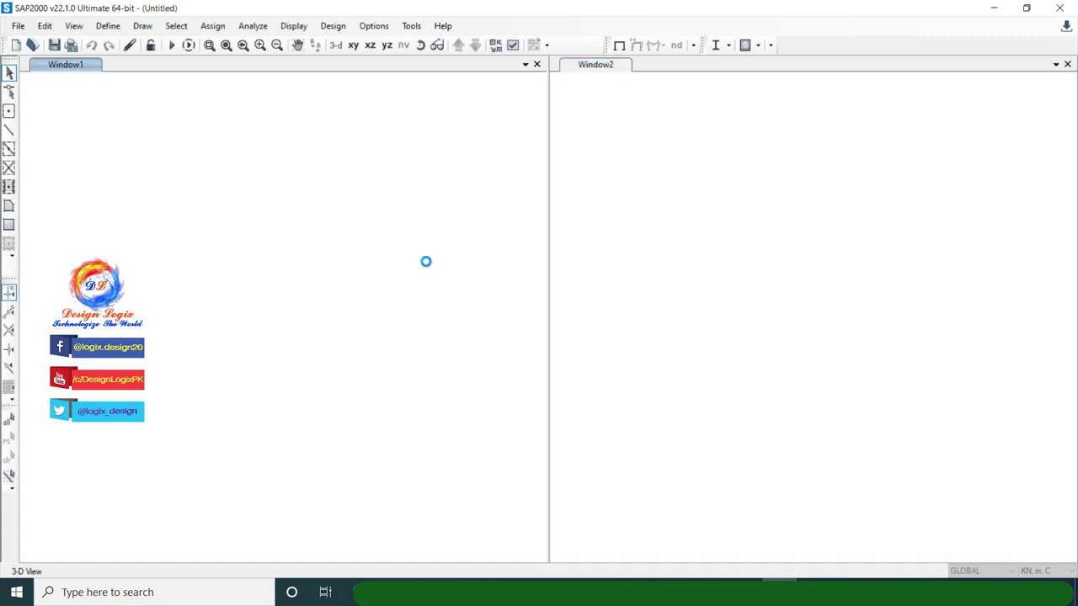
left_click(20, 26)
left_click(50, 103)
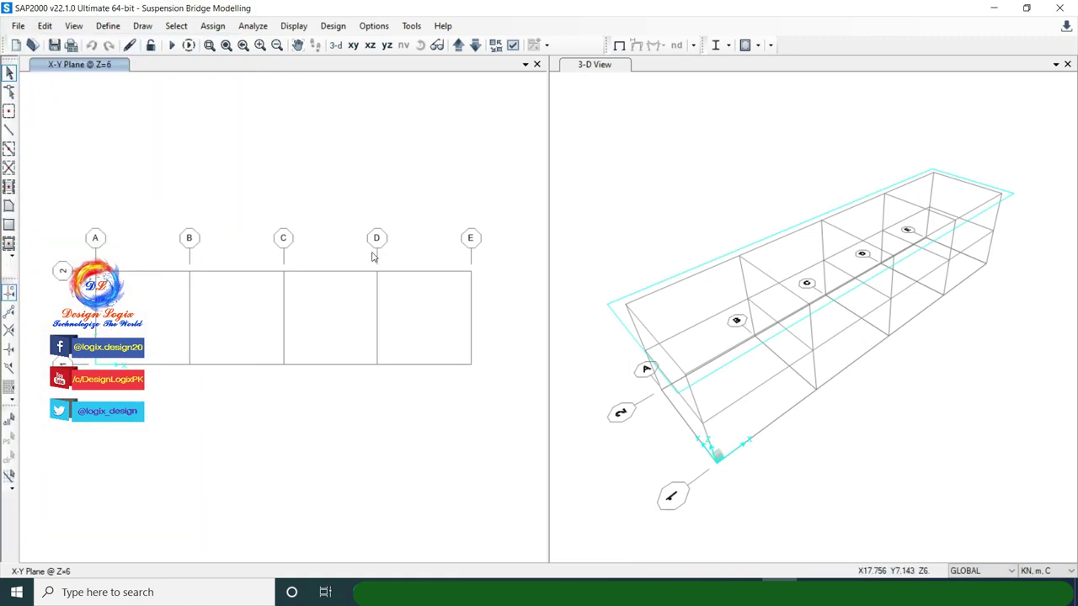
Edit the GLOBAL grid system by spacing, setting the X grid spacings of A to D to 408, 503, 503 and 408 m.
right_click(322, 178)
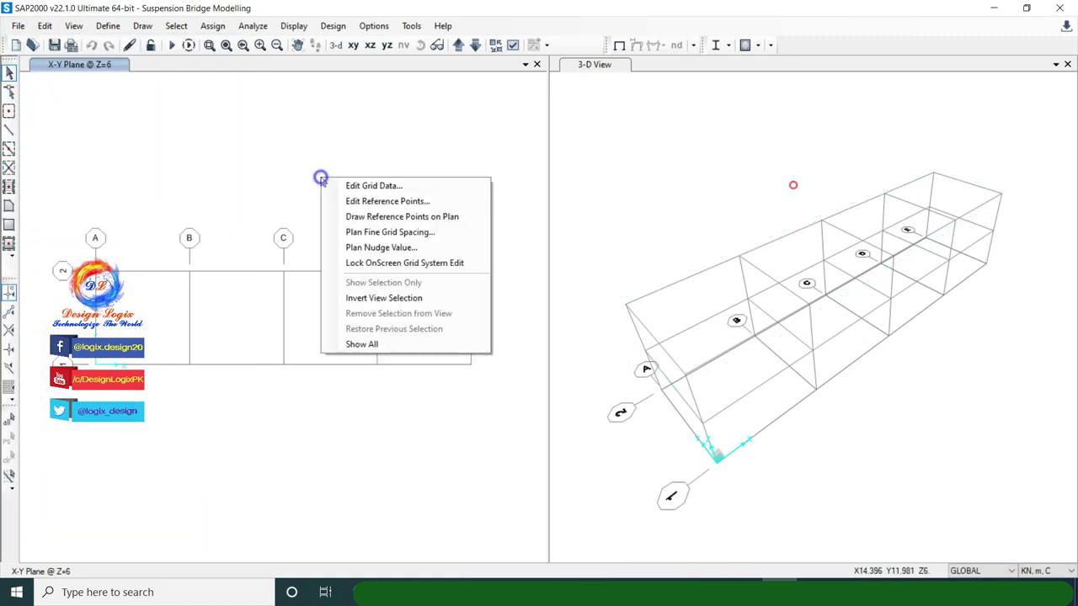
left_click(341, 187)
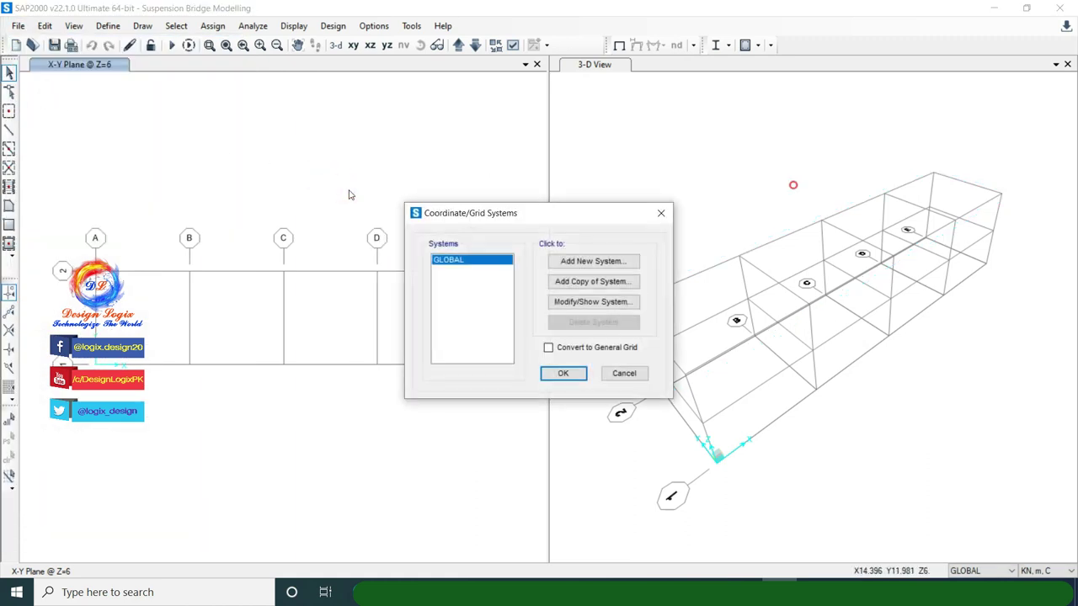
left_click(562, 312)
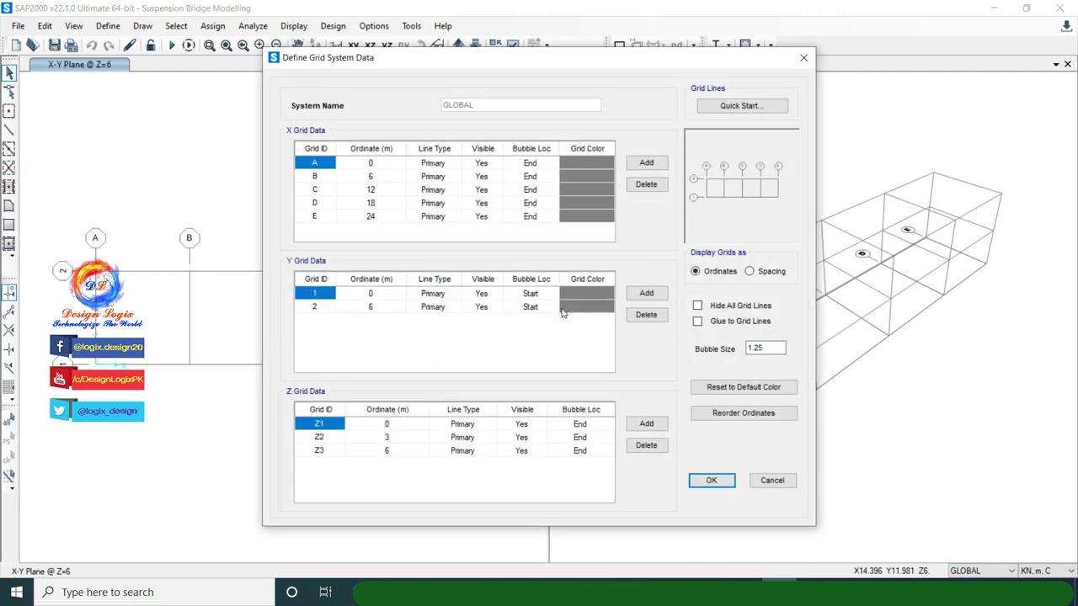
left_click(756, 272)
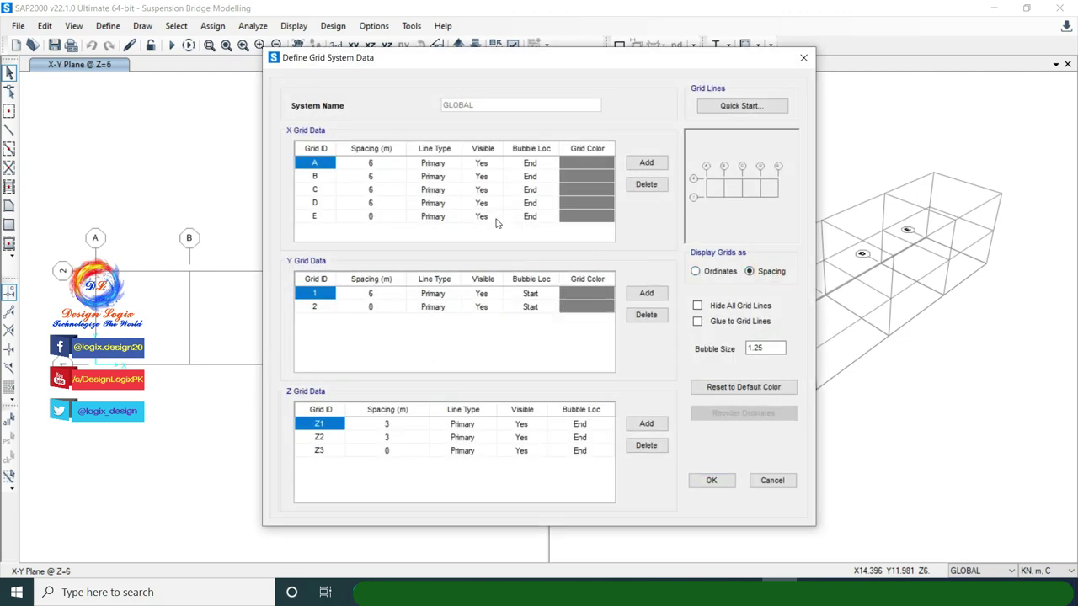
left_click(377, 166)
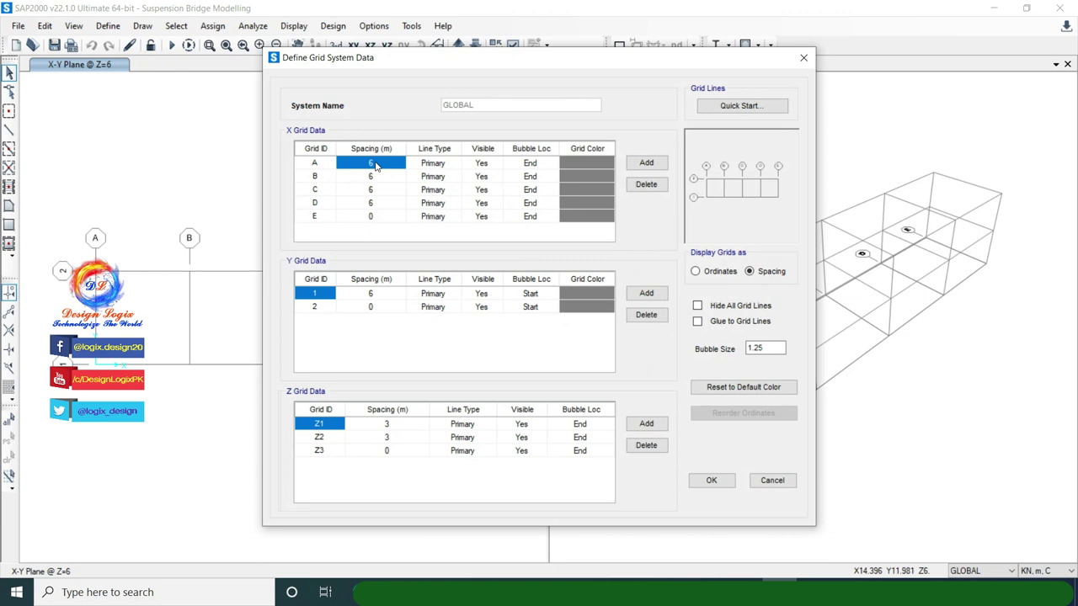
type("408")
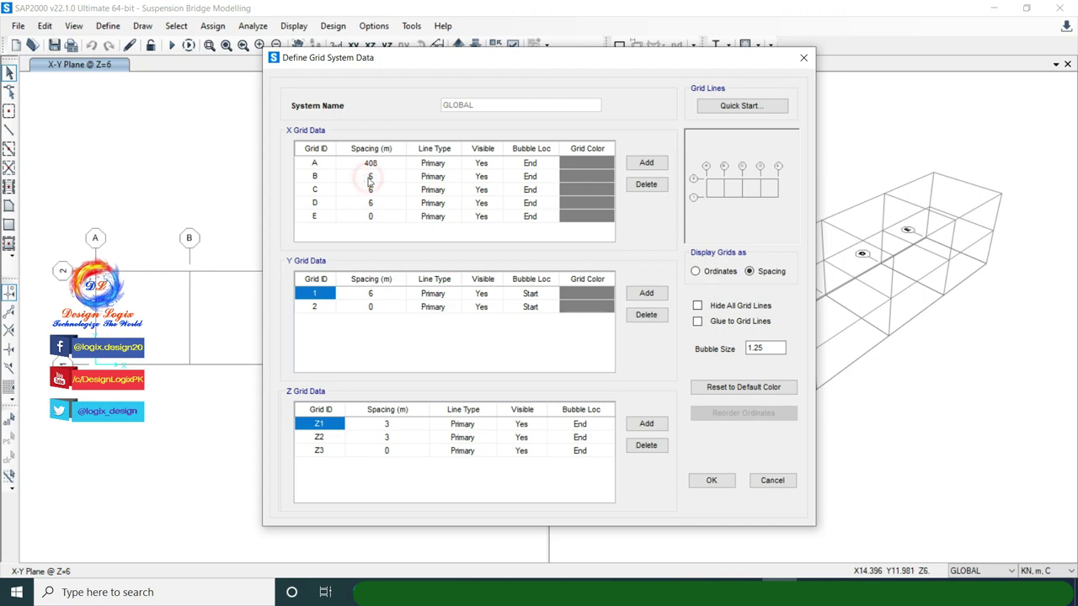
left_click(370, 178)
type("503")
left_click(372, 189)
type("503")
left_click(382, 203)
type("408")
left_click(385, 190)
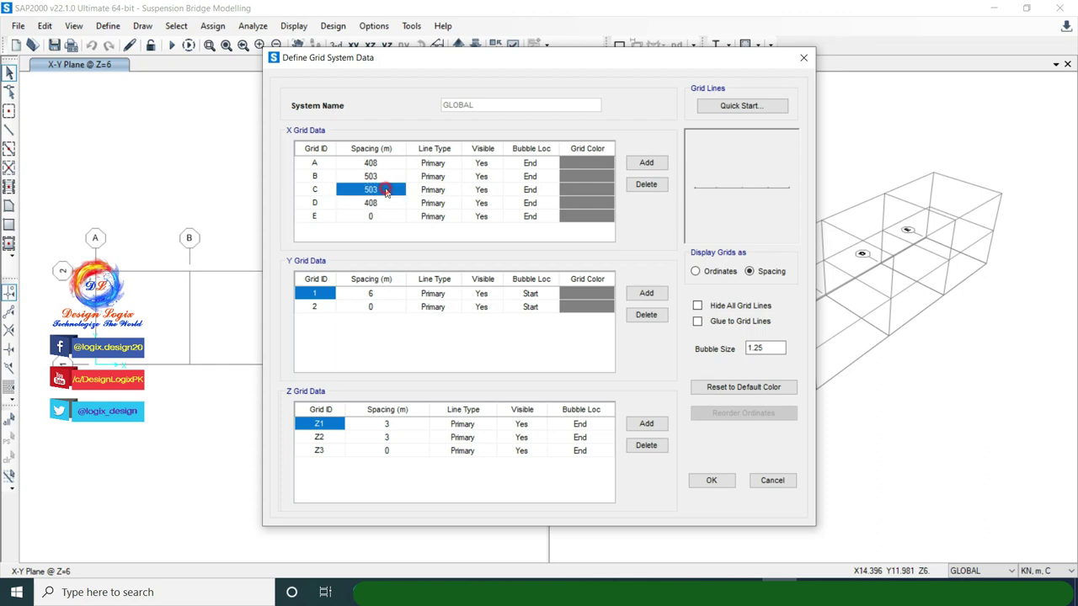
Set the Y grid spacing of line 1 to 33 m.
left_click(400, 295)
type("33")
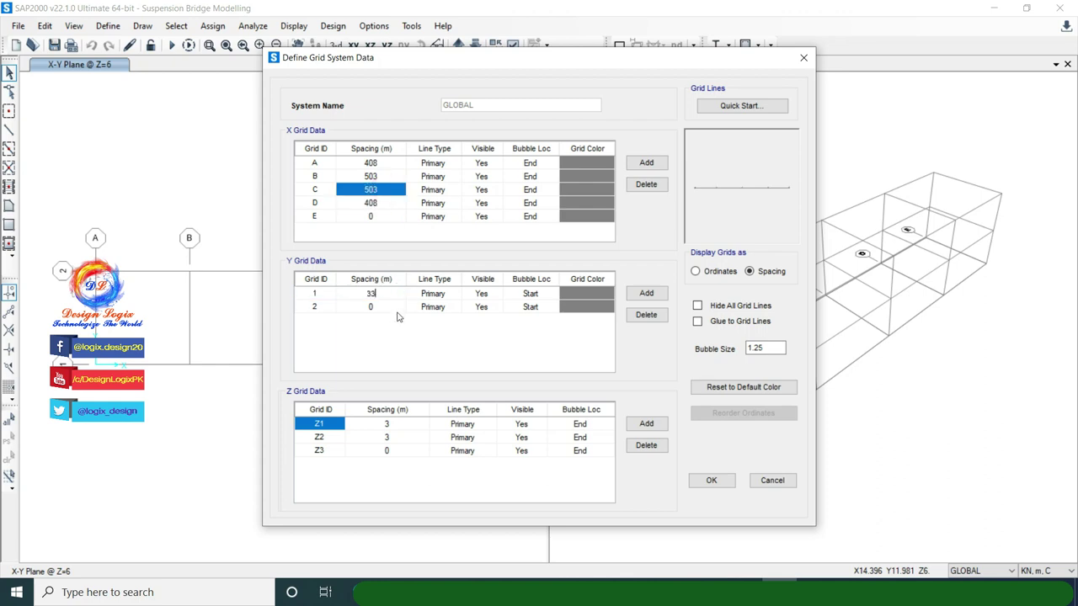
left_click(400, 307)
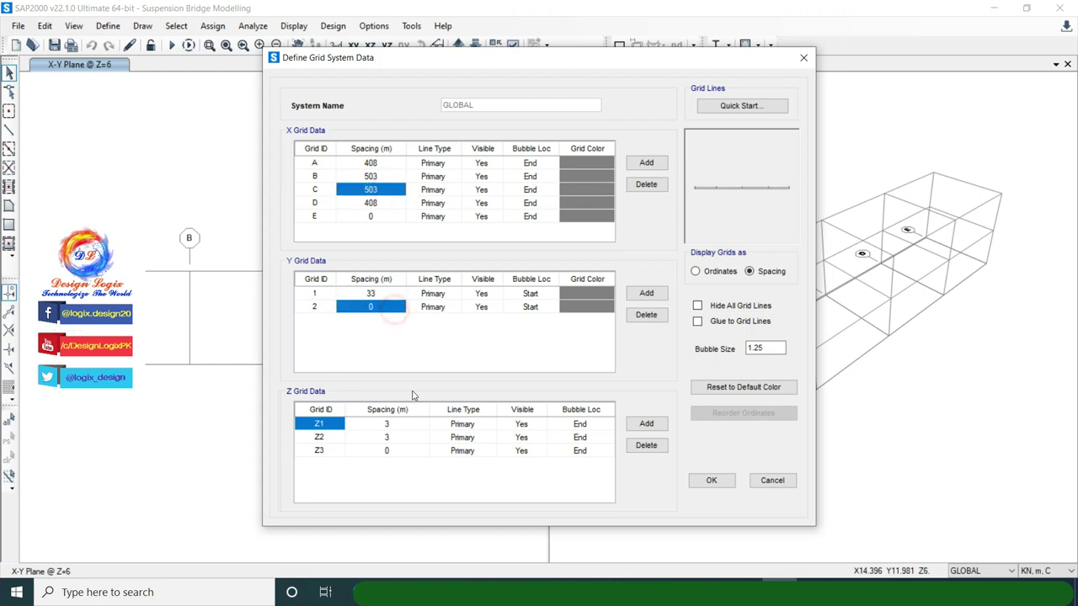
Define the Z grid by ordinates, with Z2 at 47 m and Z3 at 156 m, and apply the grid changes.
left_click(730, 271)
left_click(385, 425)
left_click(393, 439)
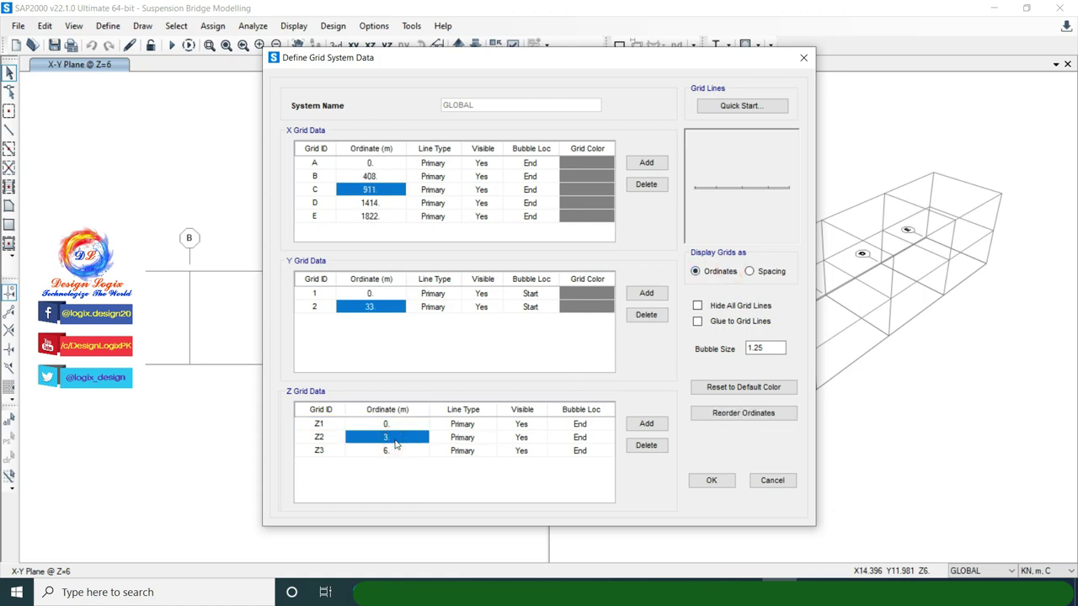
type("47")
left_click(389, 452)
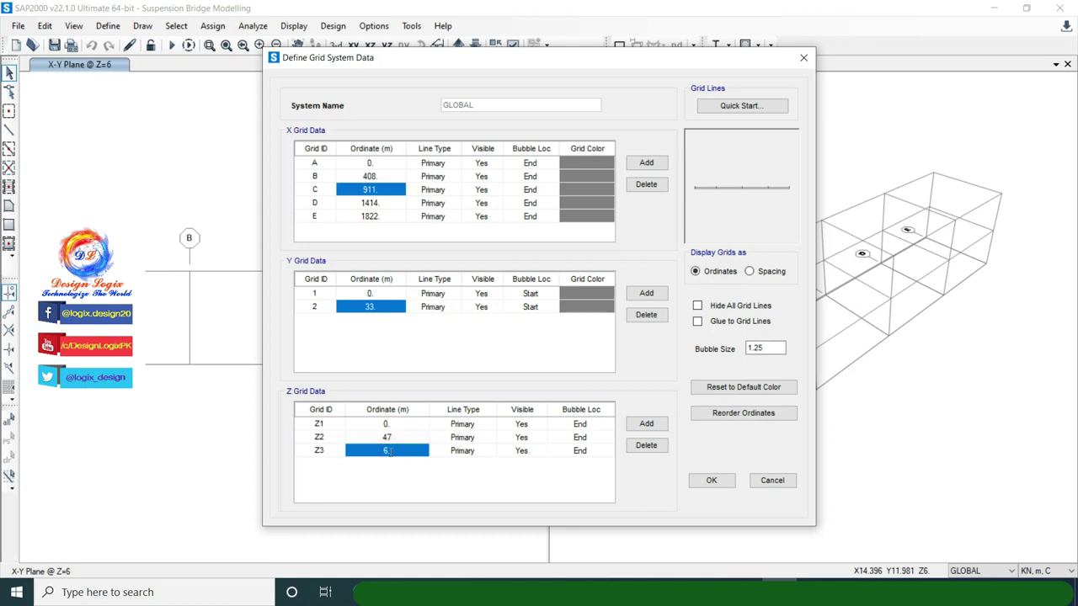
type("156")
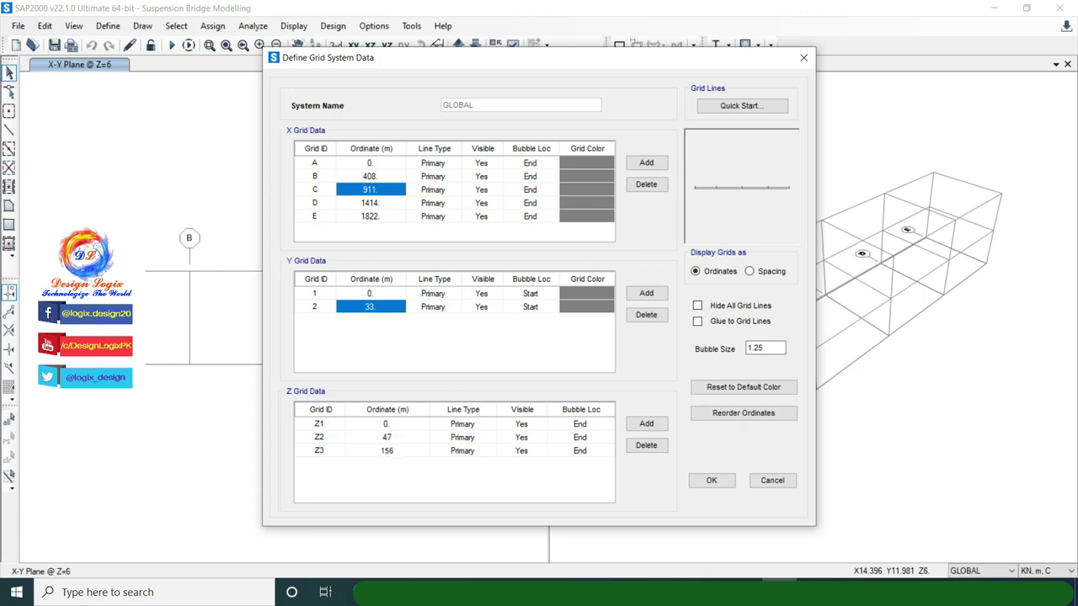
left_click(393, 438)
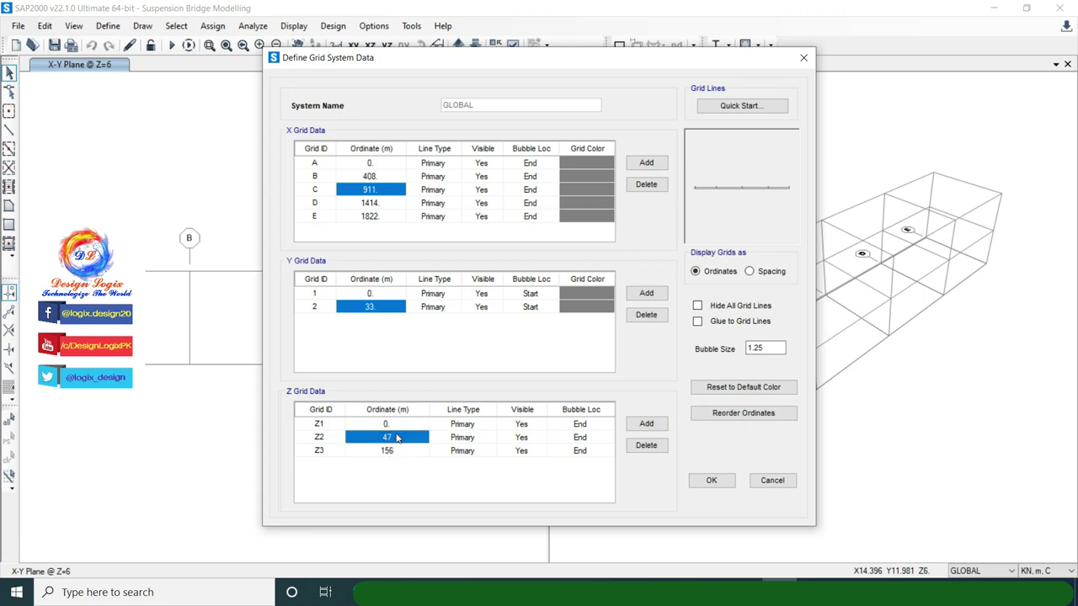
left_click(710, 480)
left_click(583, 373)
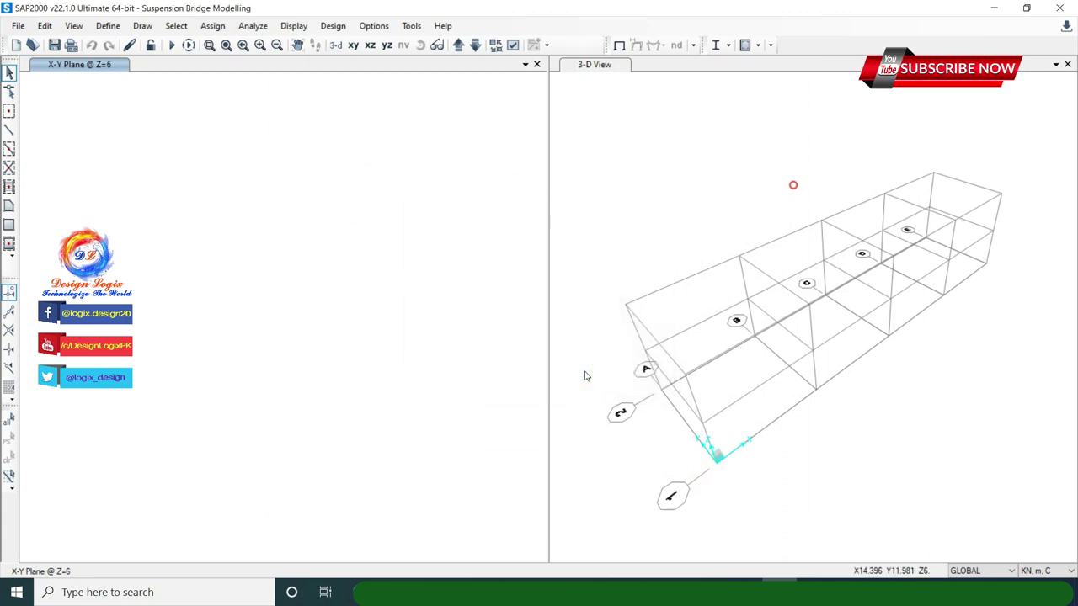
Show the full grid in 3-D in the first window and as an X-Y plan in the second.
left_click(343, 64)
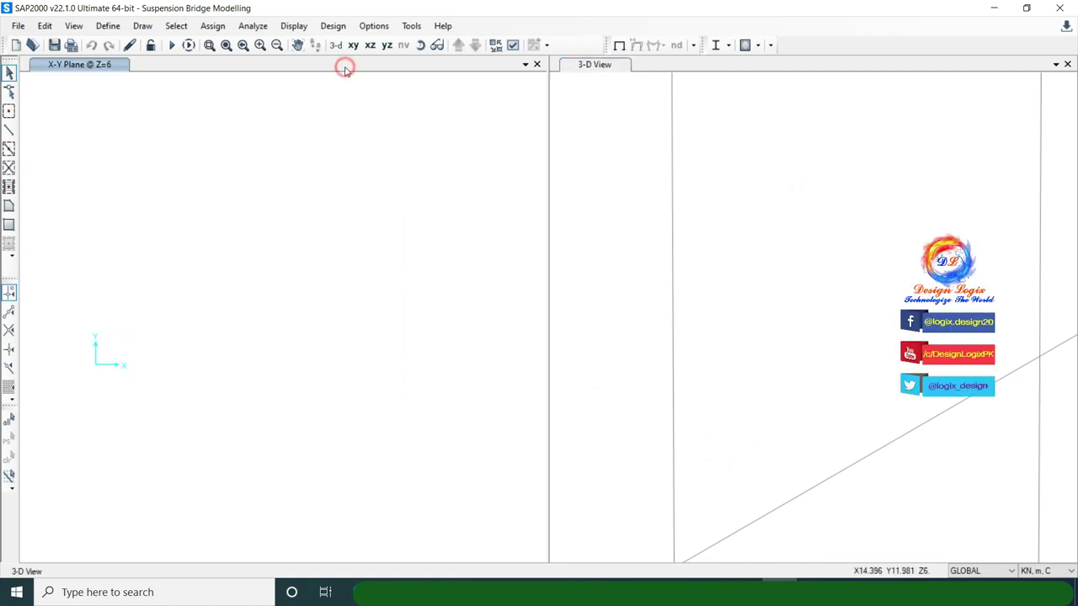
left_click(336, 44)
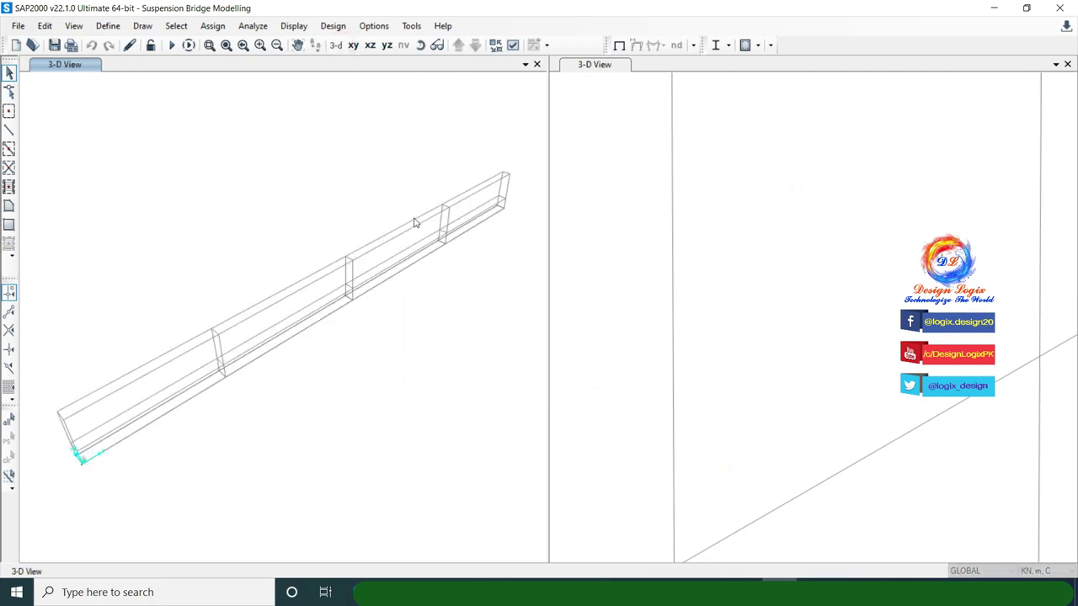
left_click(726, 62)
left_click(353, 45)
left_click(474, 205)
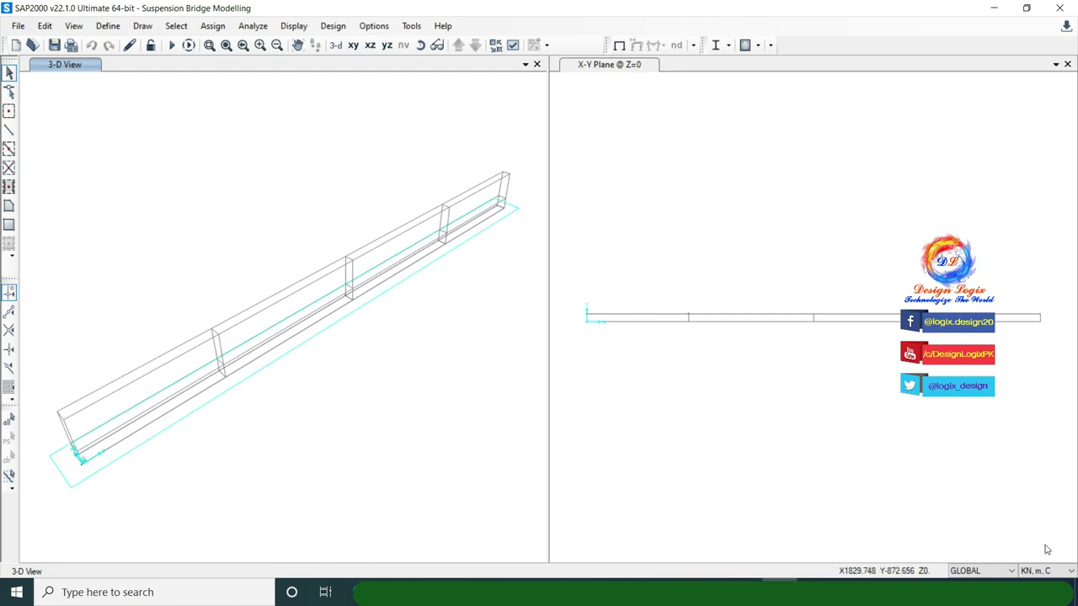
Change the model units to Kip, in, F and add a new steel tube frame section named T-col.
left_click(1050, 572)
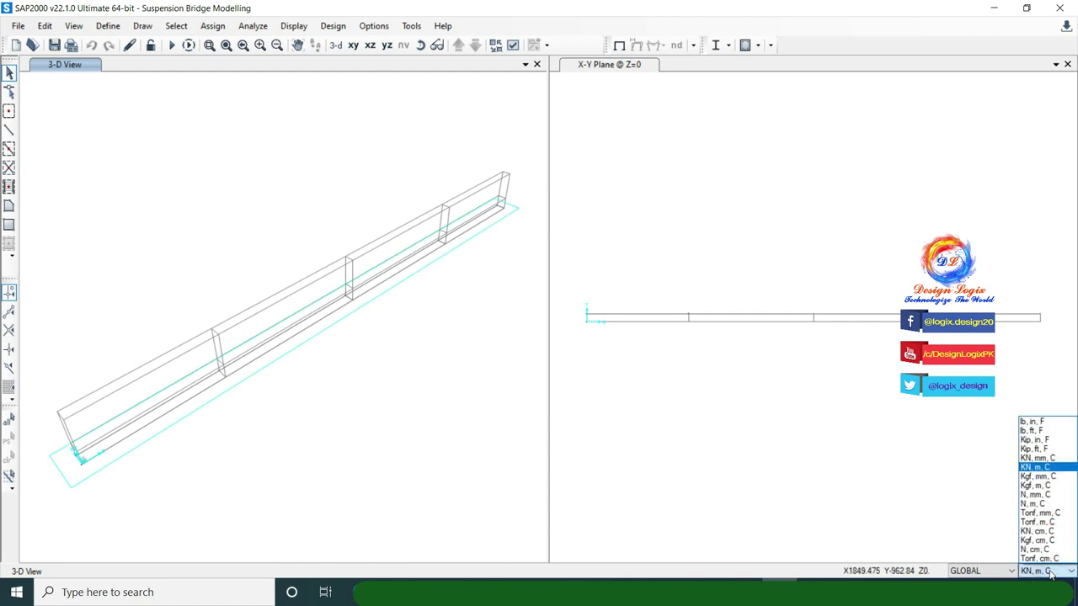
left_click(1040, 440)
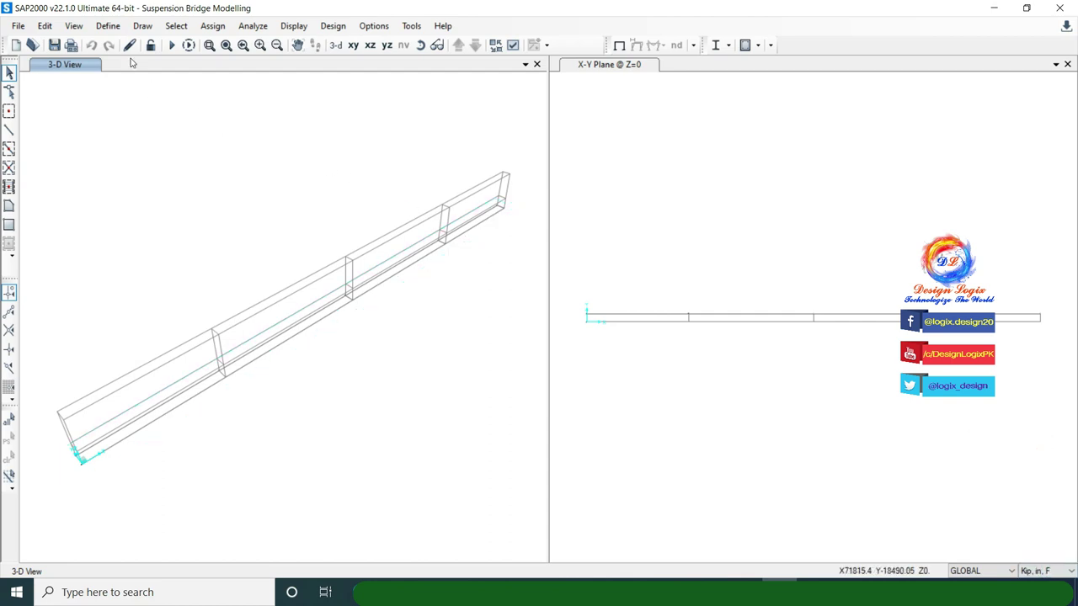
left_click(122, 27)
mouse_move(160, 66)
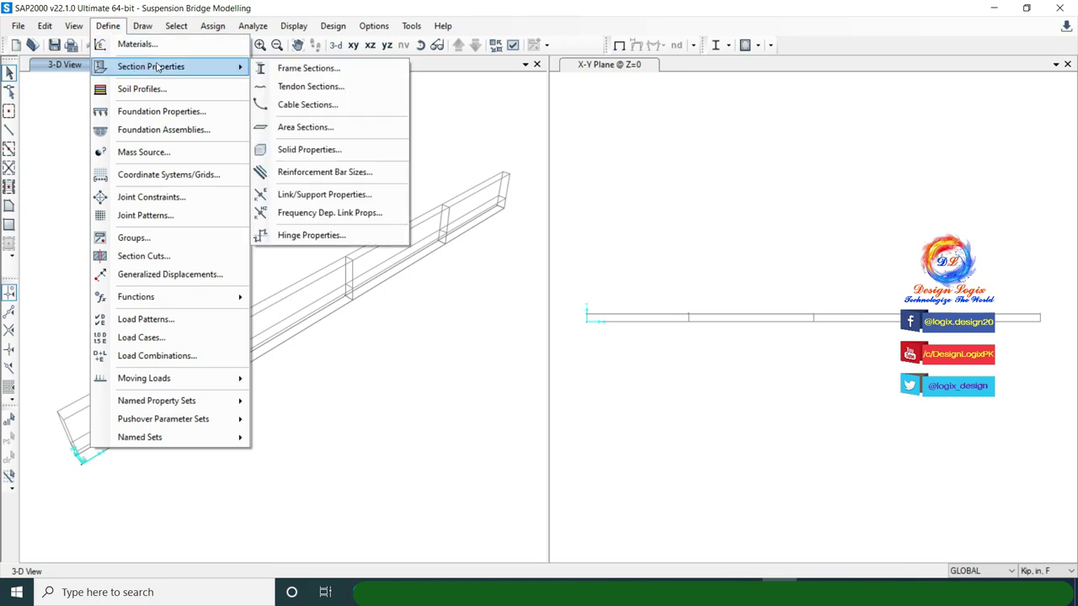
left_click(282, 67)
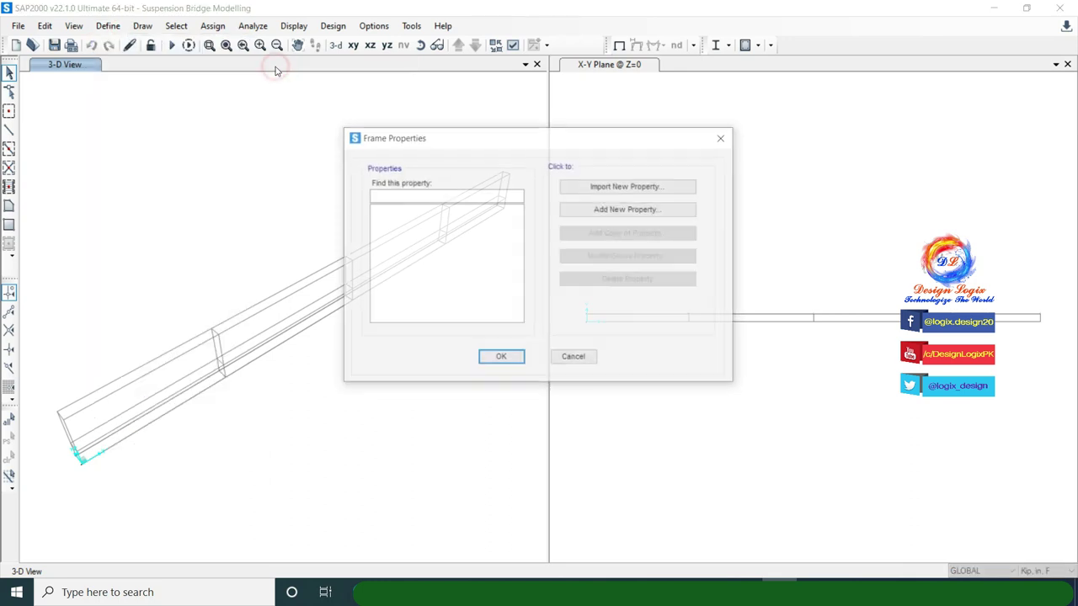
left_click(583, 211)
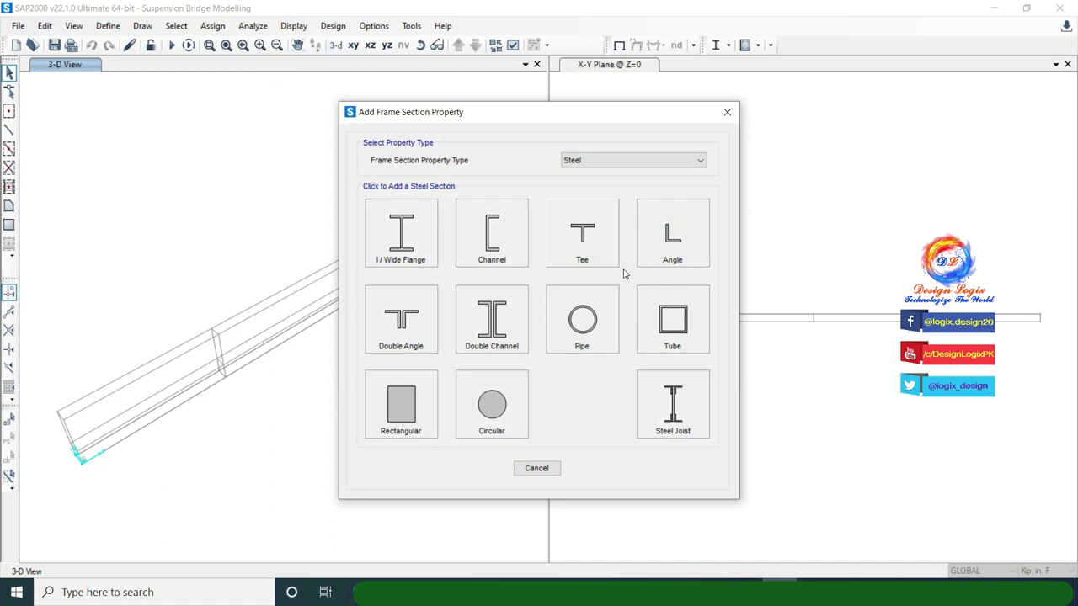
left_click(661, 305)
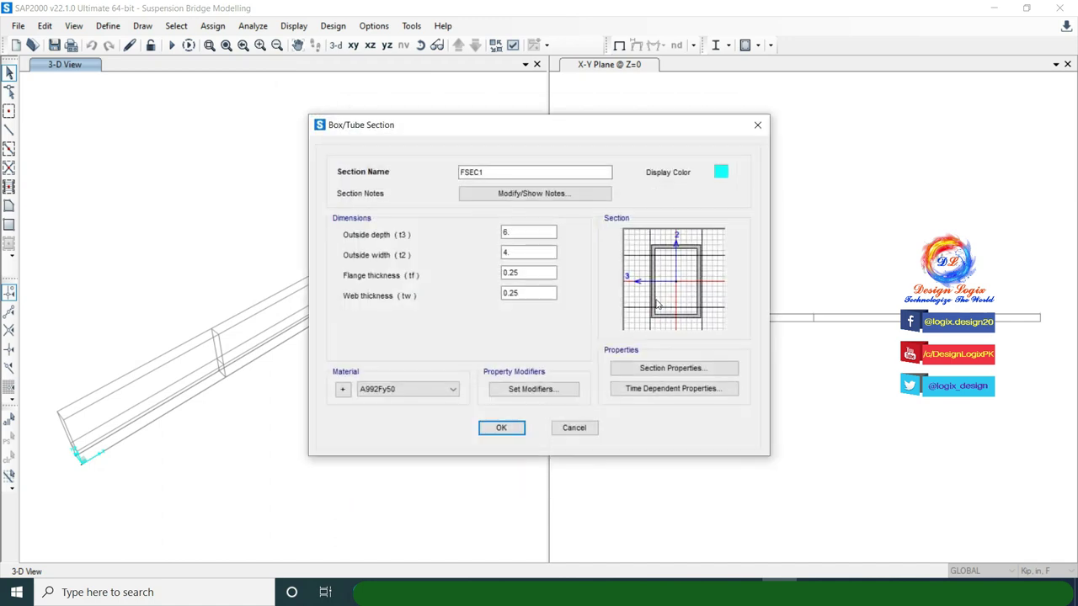
double_click(474, 172)
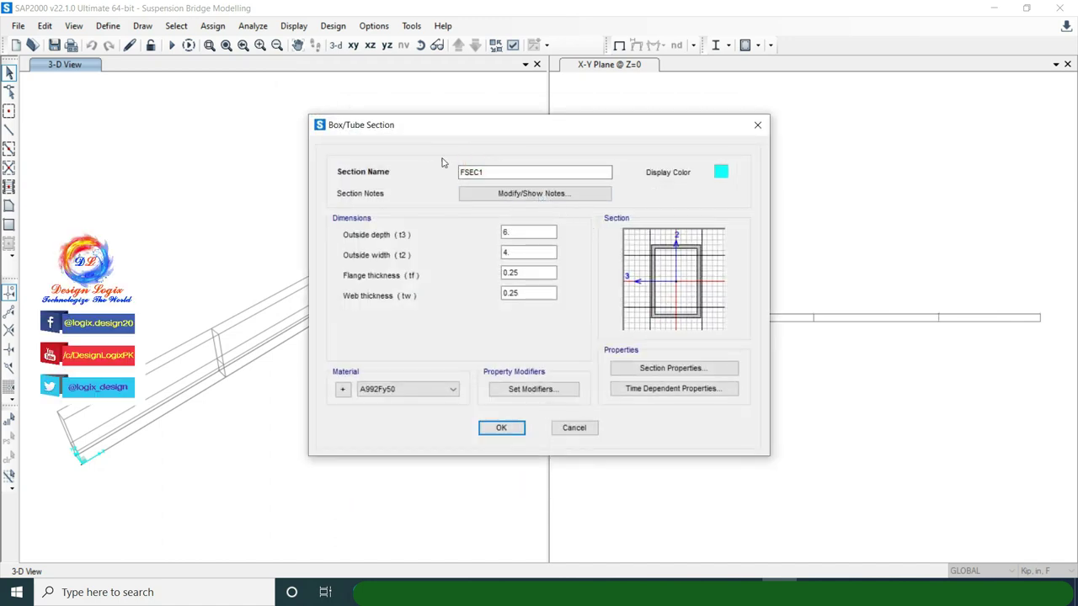
type("T-col")
key("Tab")
key("Tab")
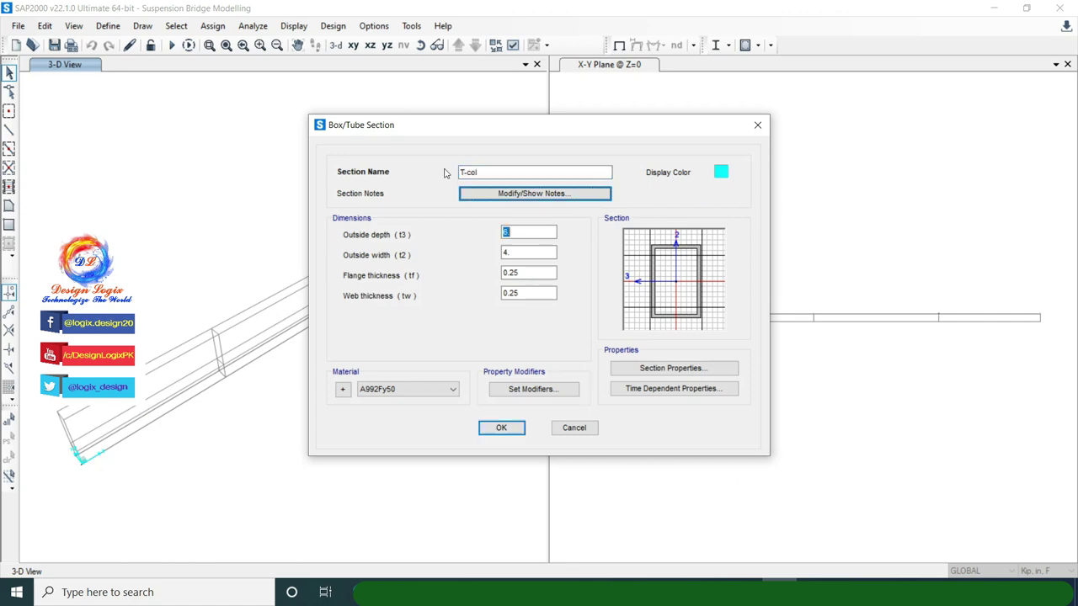
Set the T-col outside depth and width to 120 in, with flange and web thicknesses of 1 in.
type("120")
key("Tab")
type("120")
key("Tab")
type("1")
key("Tab")
type("1")
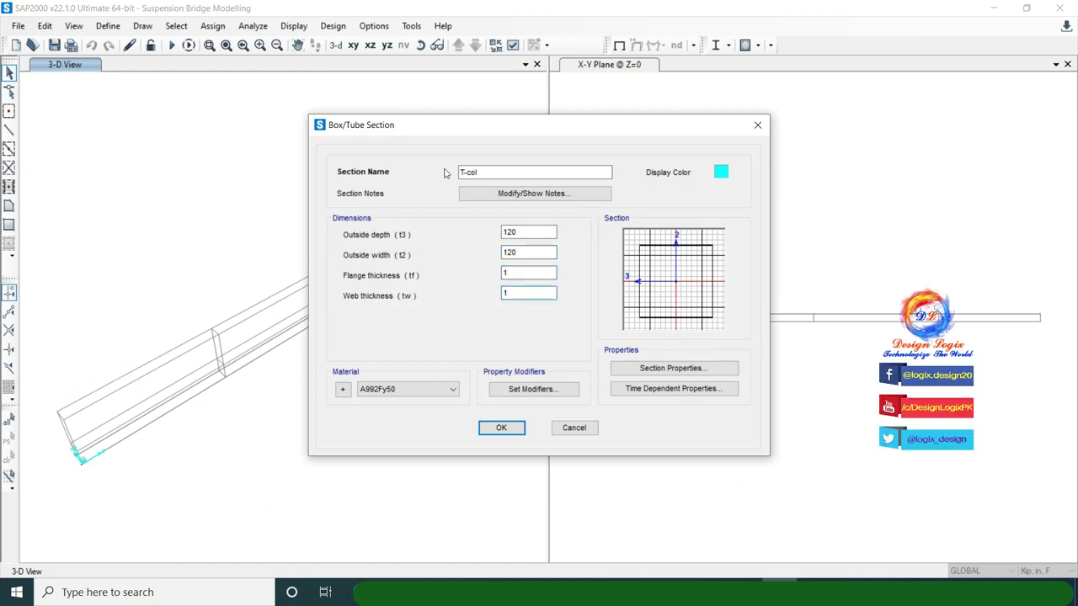
Give the T-col section a very dark display colour and accept the section definition.
left_click(721, 172)
left_click(565, 221)
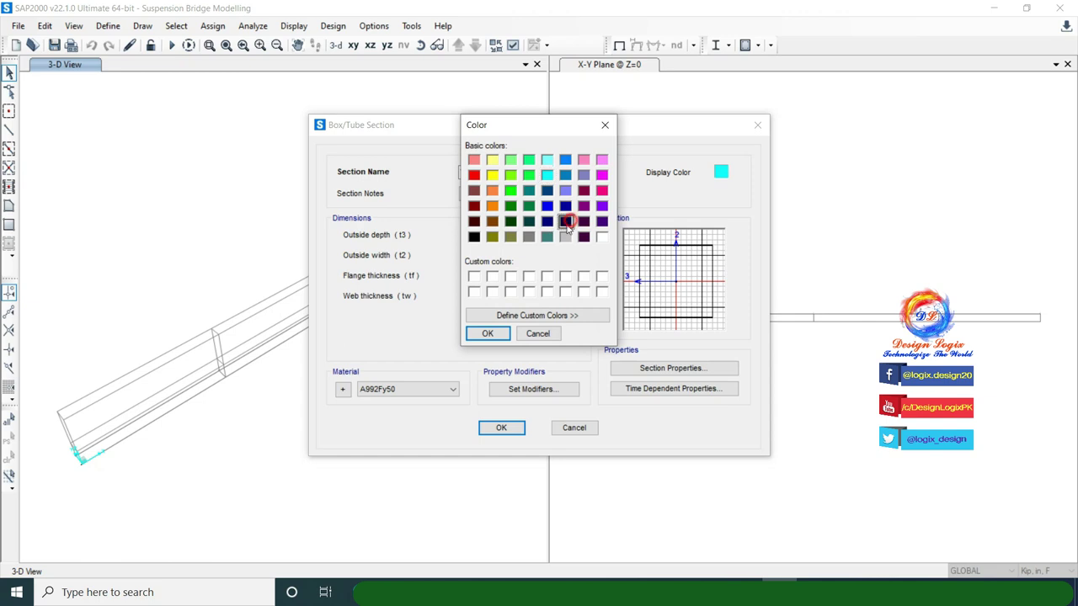
left_click(502, 333)
left_click(503, 428)
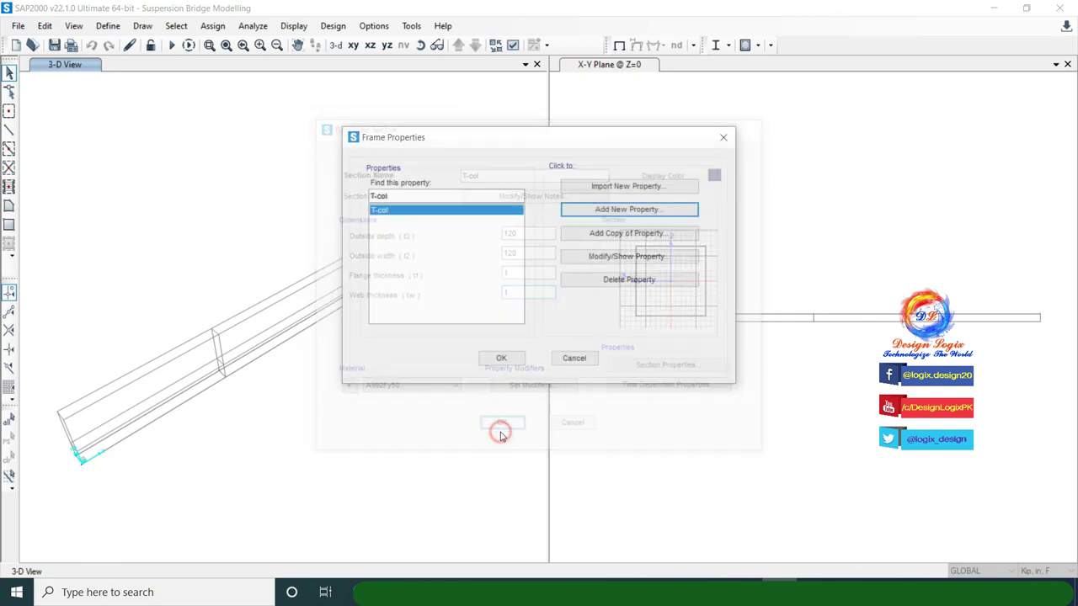
Create a copy of the T-col section named X-brac with an outside depth of 30 in and outside width of 96 in.
left_click(596, 232)
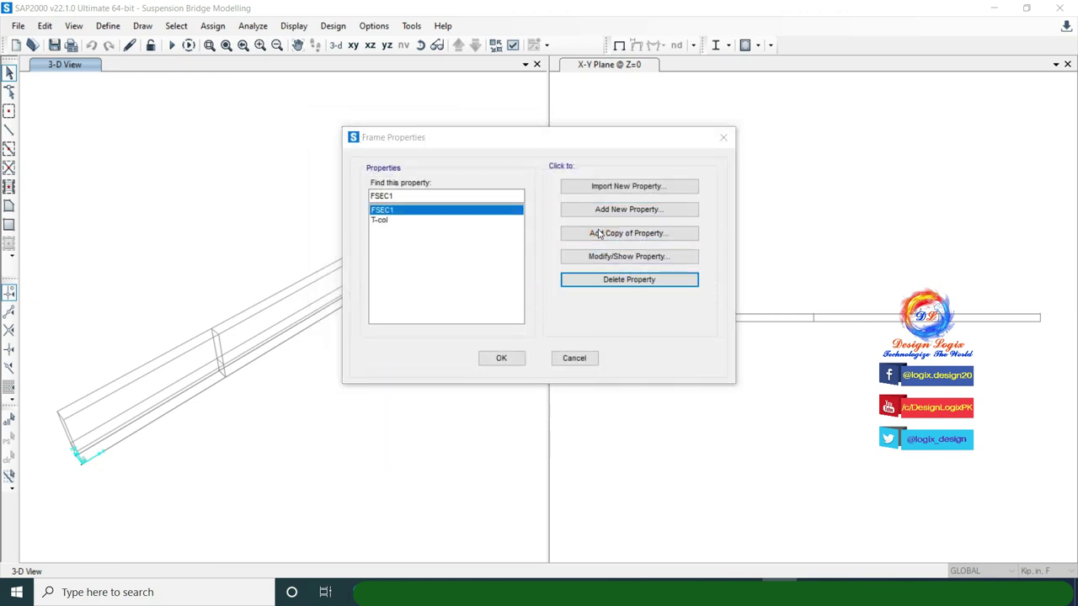
left_click_drag(541, 171, 441, 169)
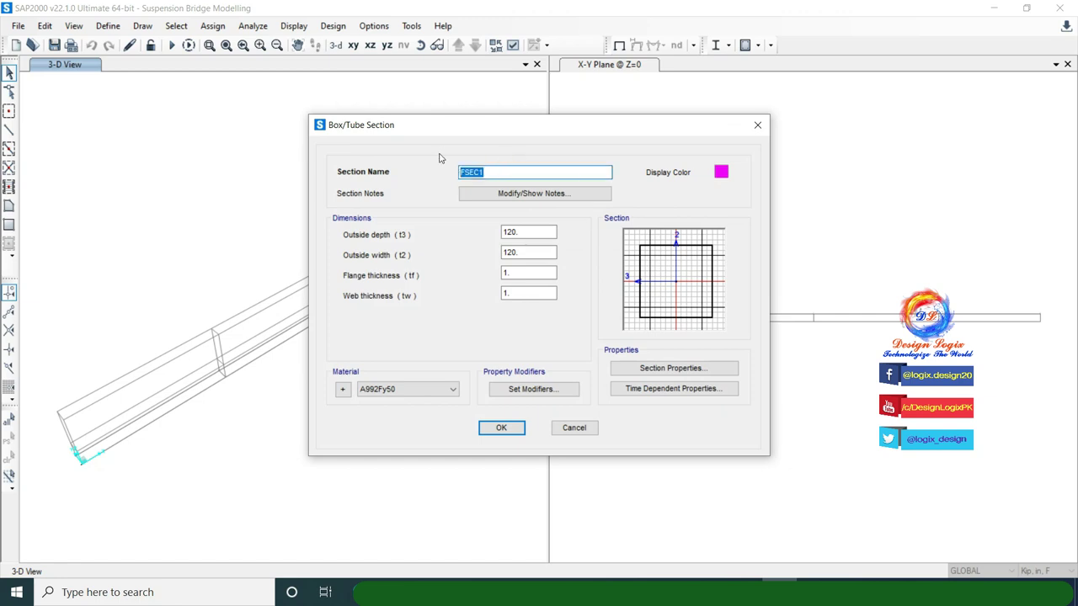
type("X-brac")
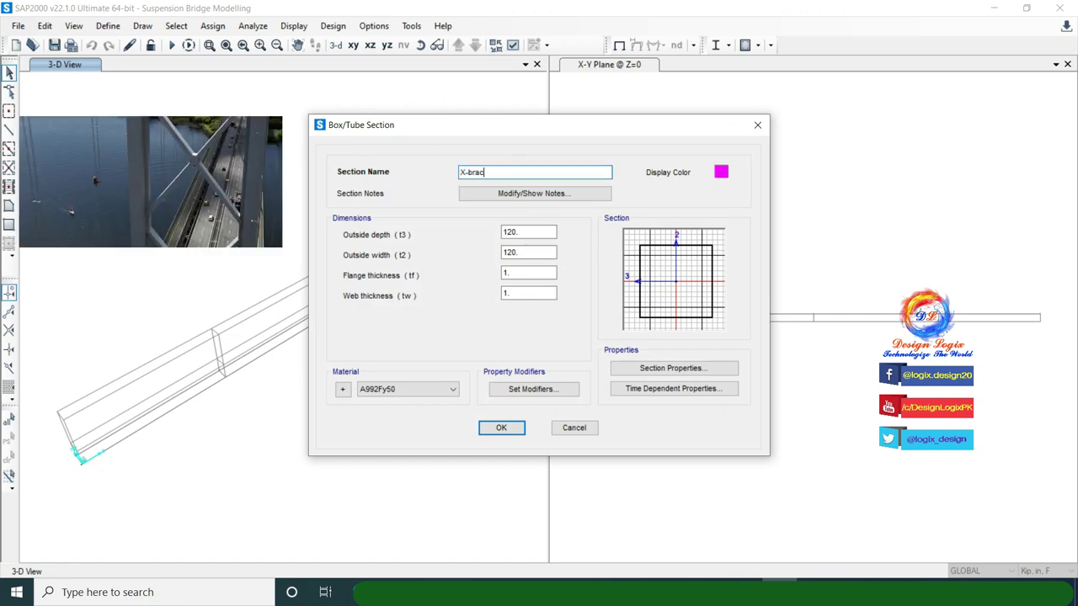
left_click(527, 232)
type("30")
key("Tab")
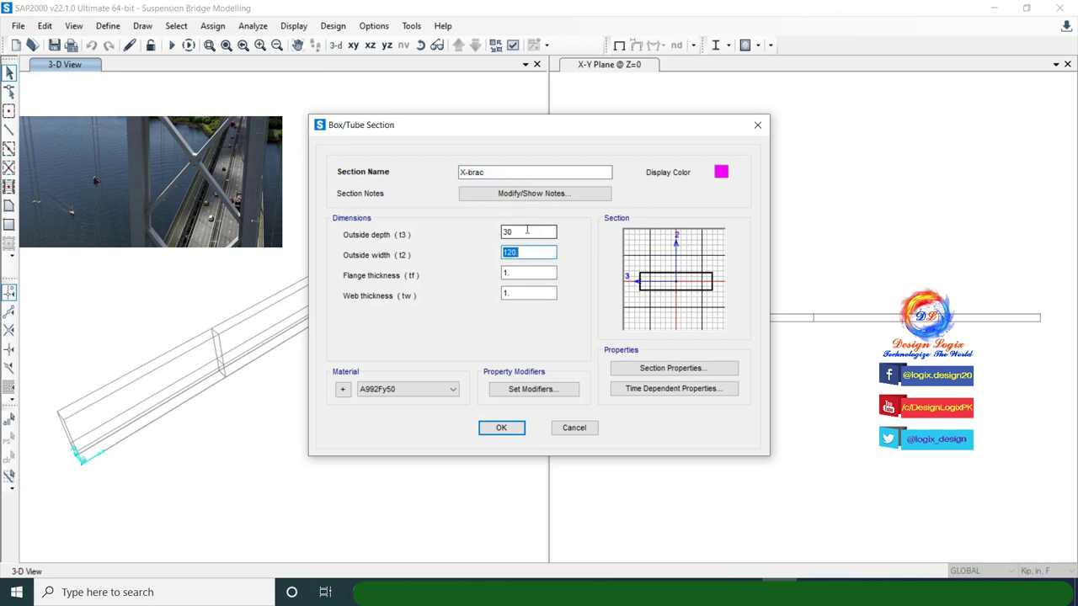
type("96")
key("Tab")
key("Tab")
key("Tab")
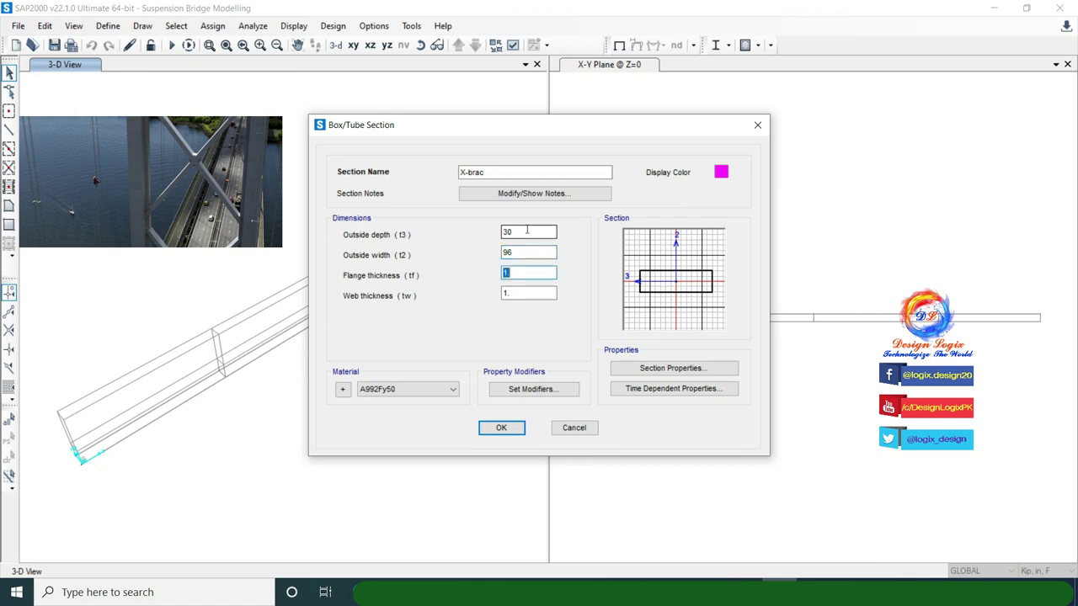
Give the X-brac section a light purple display colour and accept the section definition.
left_click(721, 173)
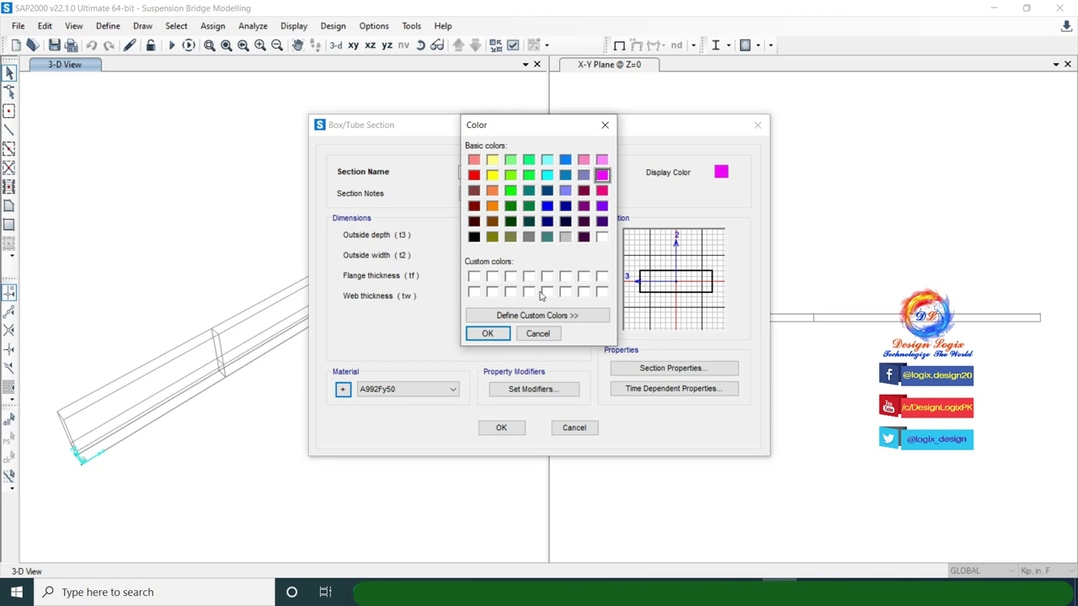
left_click(565, 191)
left_click(488, 333)
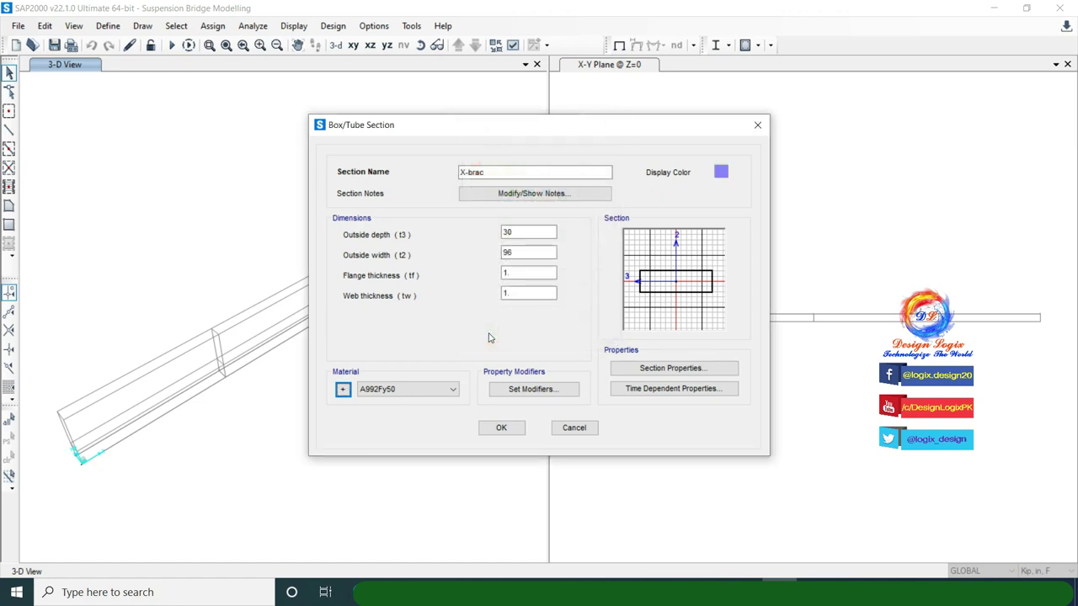
left_click(515, 426)
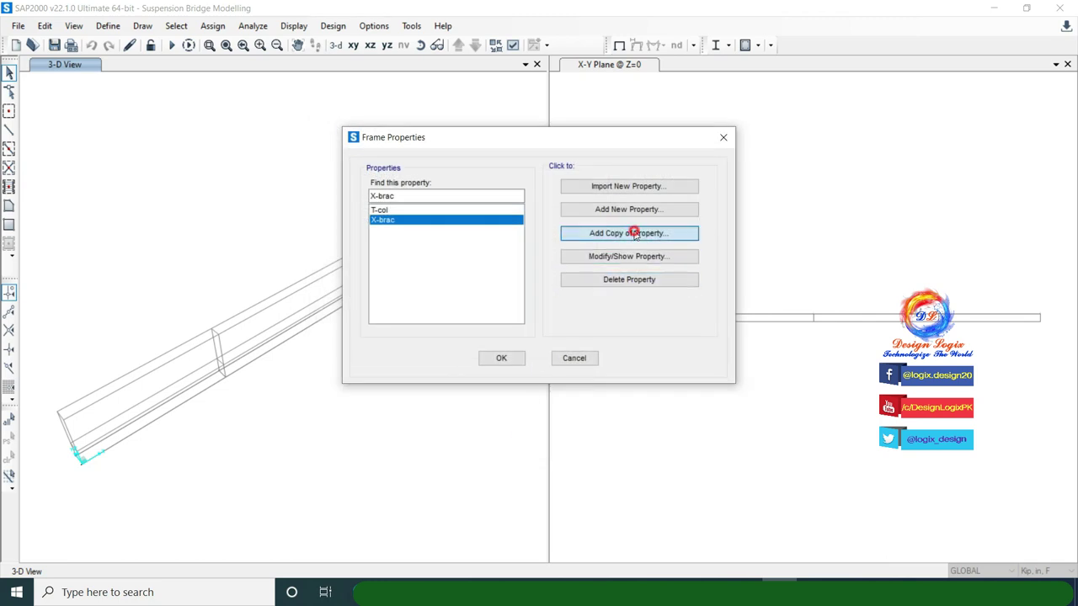
Create a copy of the X-brac section named S-beam and give it a pinkish-red display colour.
left_click(649, 234)
double_click(513, 171)
type("S-beam")
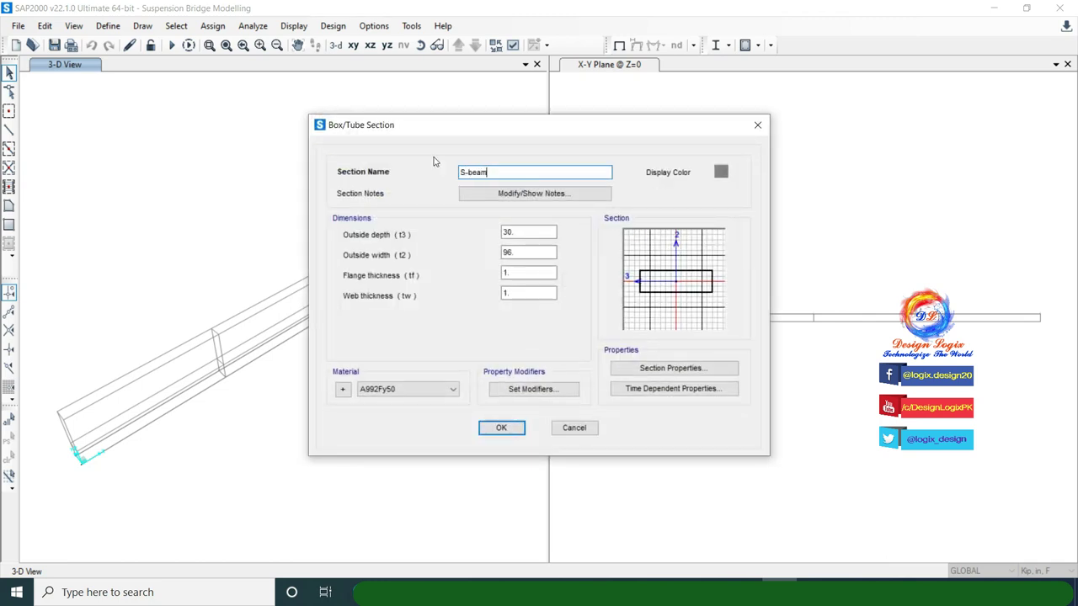
left_click(721, 172)
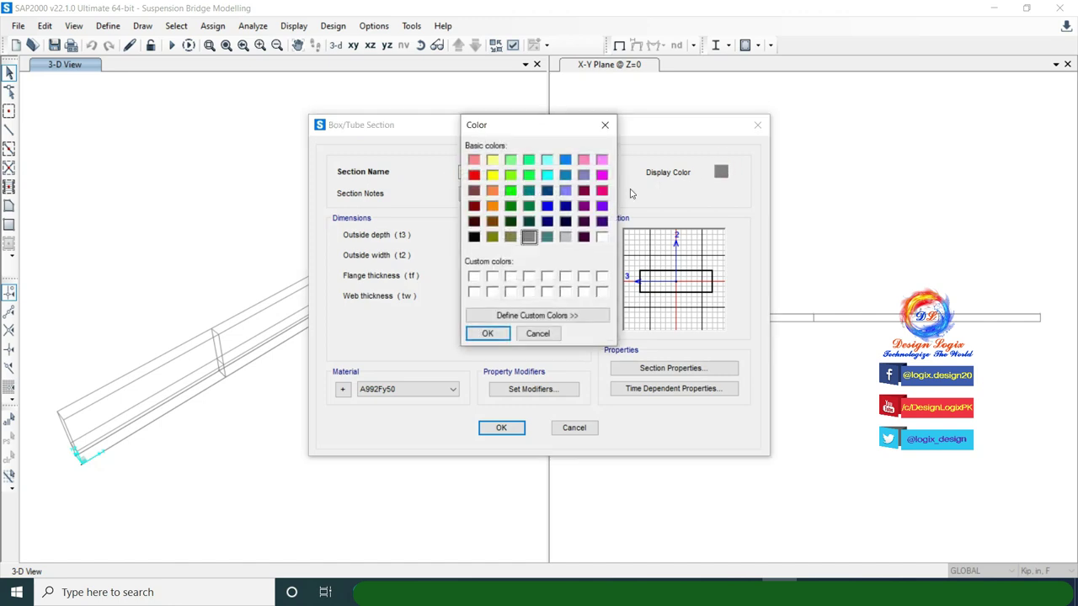
left_click(602, 191)
left_click(485, 334)
Set the S-beam outside depth to 72 in and outside width to 36 in, and accept the section.
left_click_drag(514, 233, 497, 234)
type("72")
key("Tab")
type("36")
key("Tab")
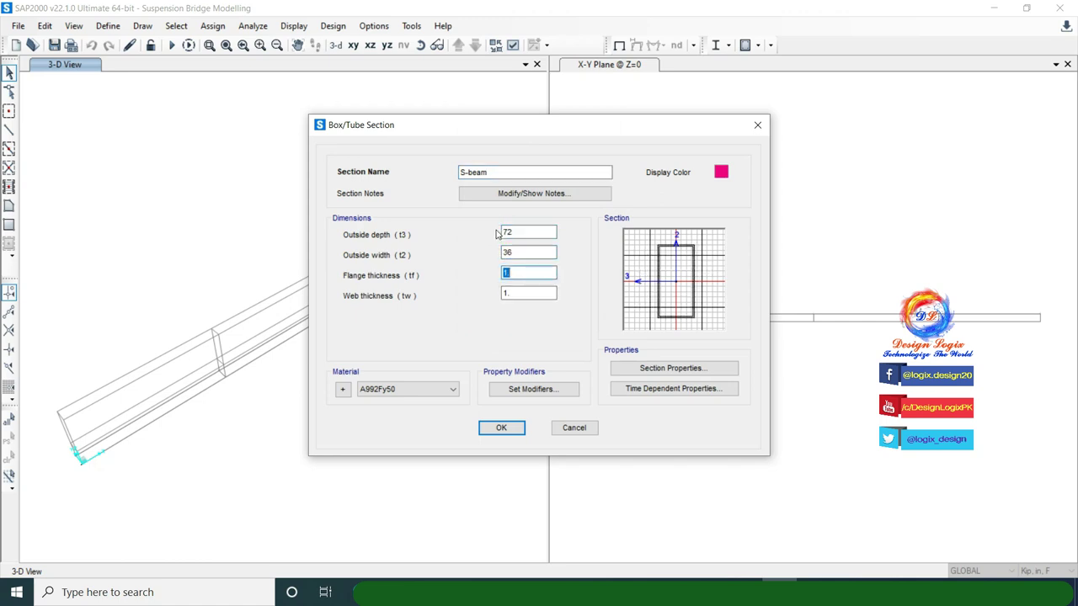
left_click(502, 427)
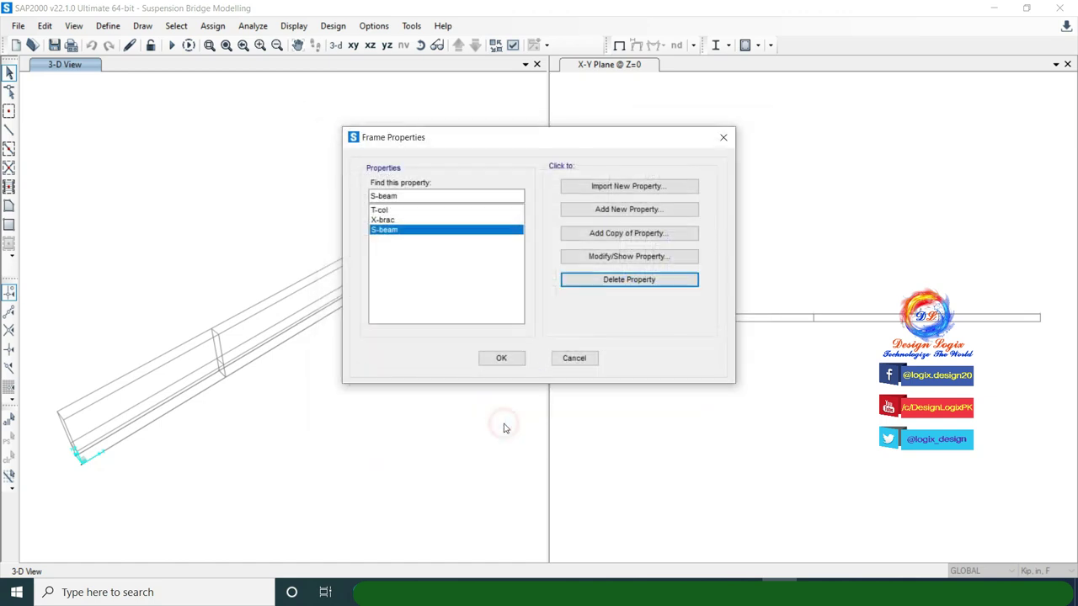
Import the L8X8X9/16 steel angle section from the AISC14.pro property file.
left_click(621, 185)
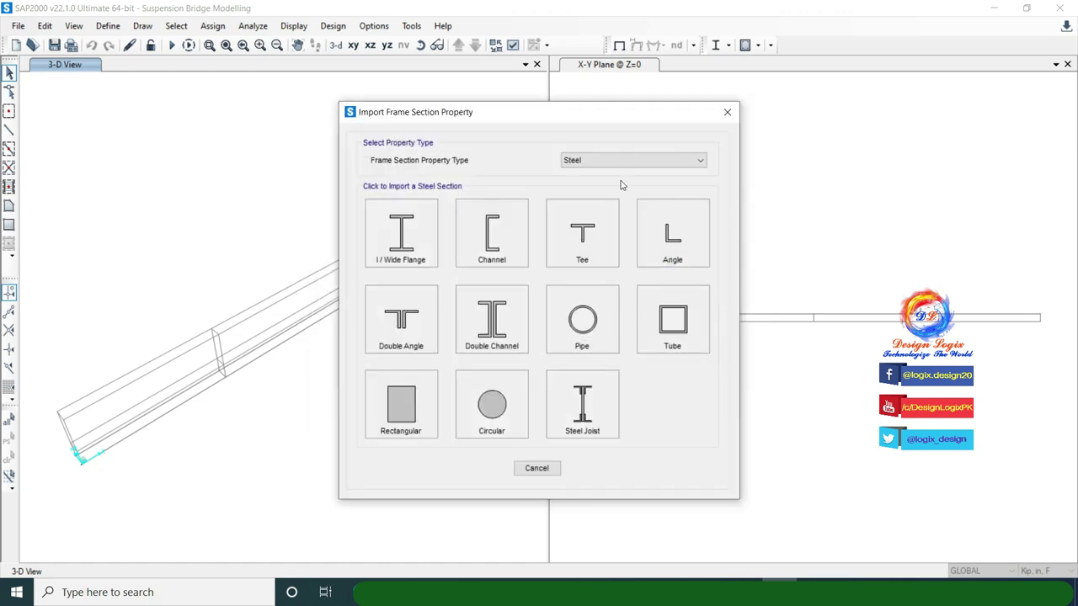
left_click(650, 235)
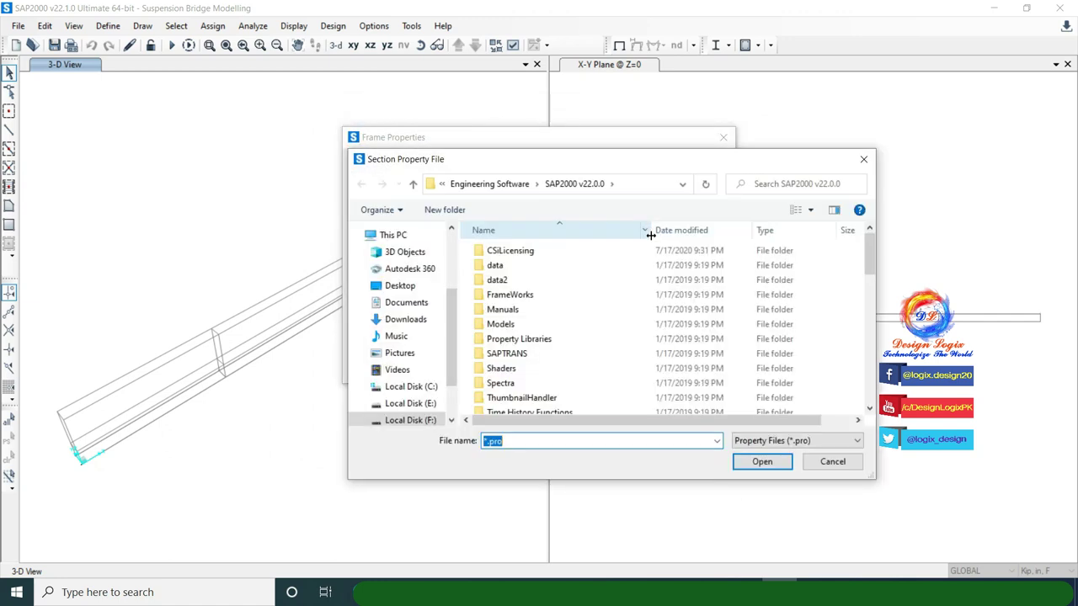
scroll(606, 347, "down", 3)
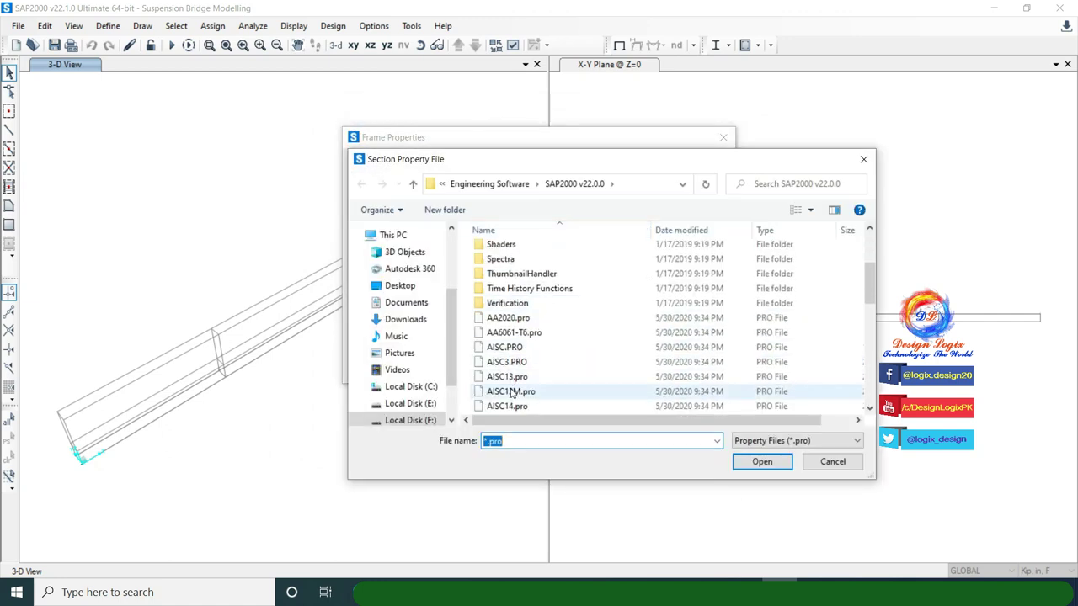
scroll(511, 393, "down", 1)
left_click(518, 362)
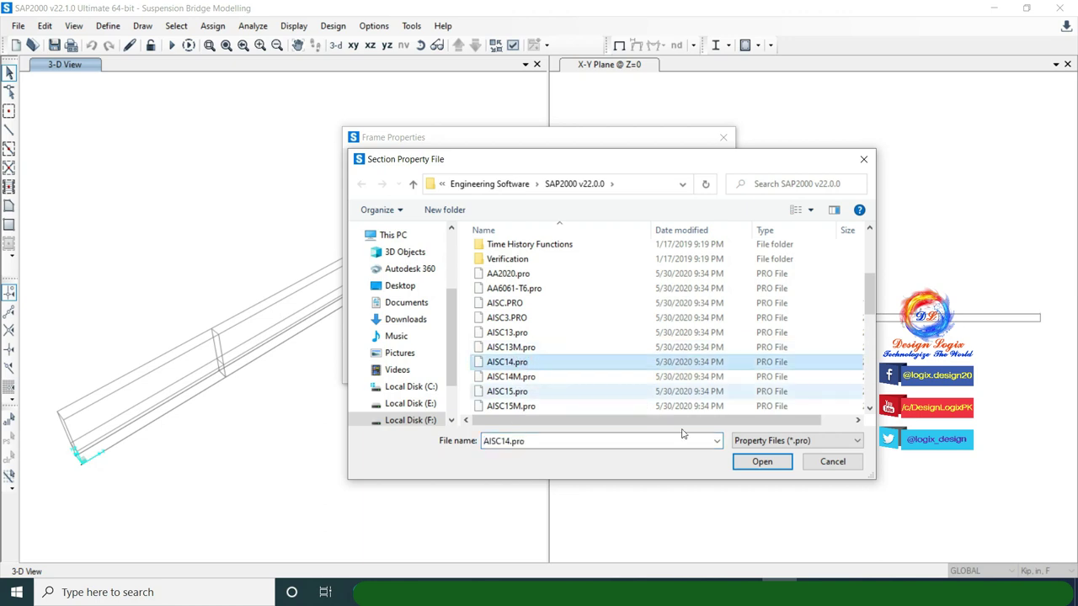
left_click(746, 464)
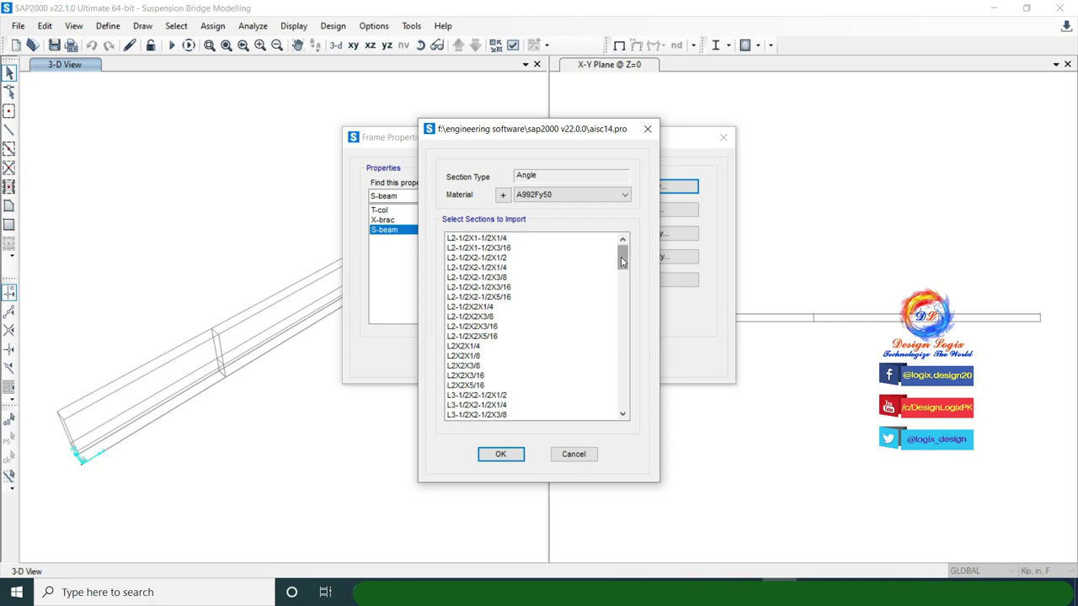
left_click_drag(622, 253, 621, 416)
left_click(542, 416)
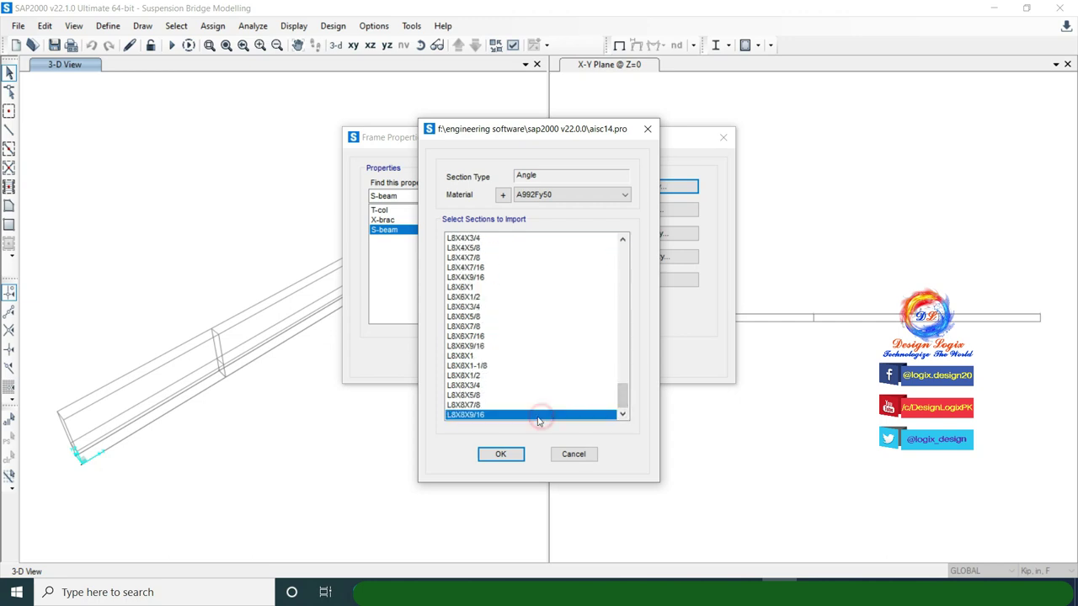
left_click(504, 455)
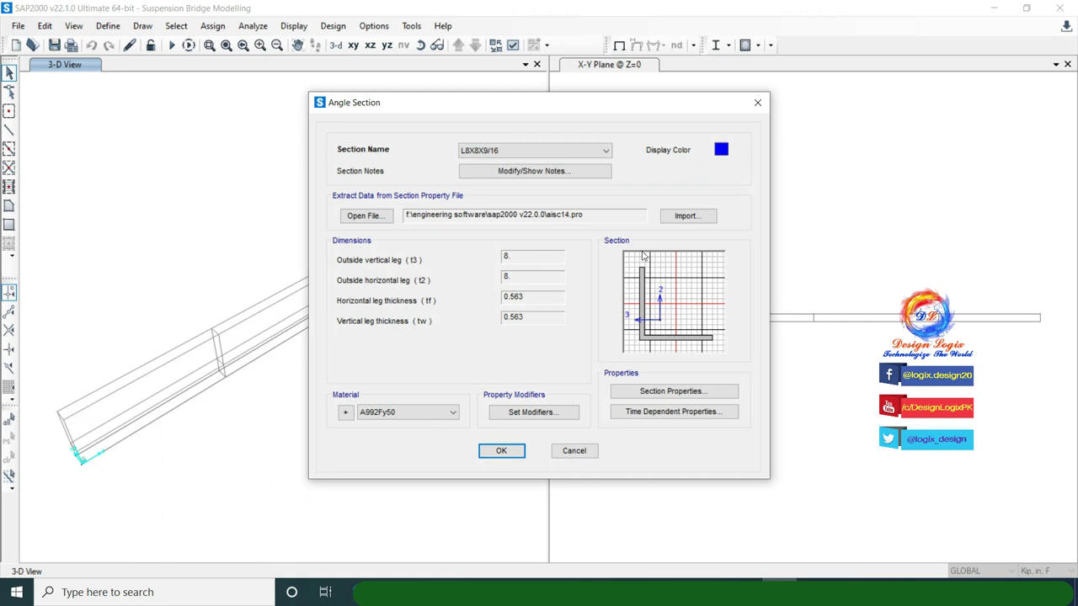
Give the L8X8X9/16 angle a green display colour and accept the frame section definitions.
left_click(722, 150)
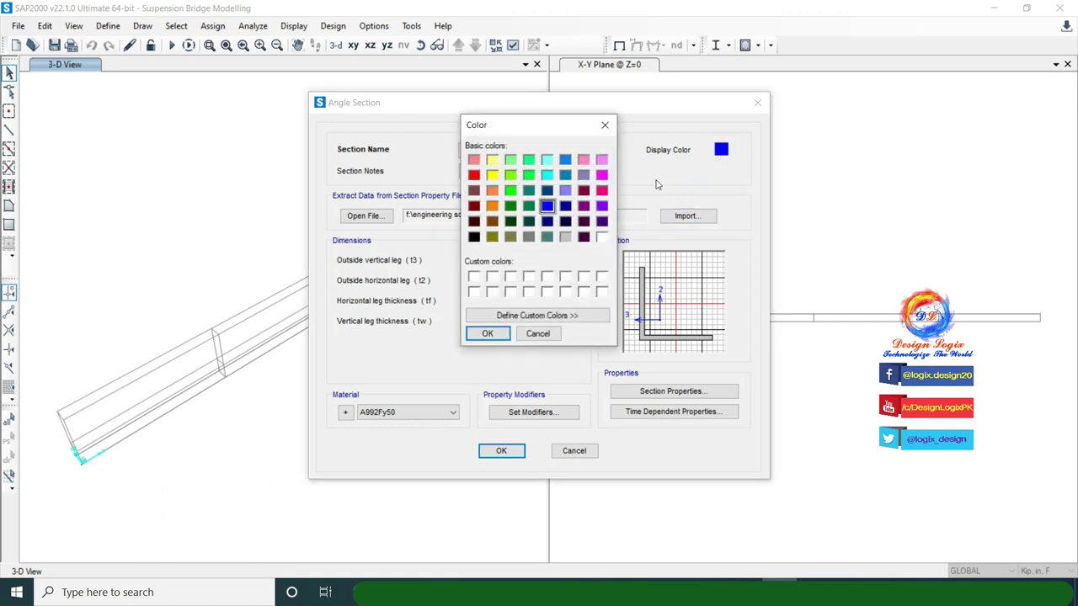
left_click(511, 207)
left_click(502, 336)
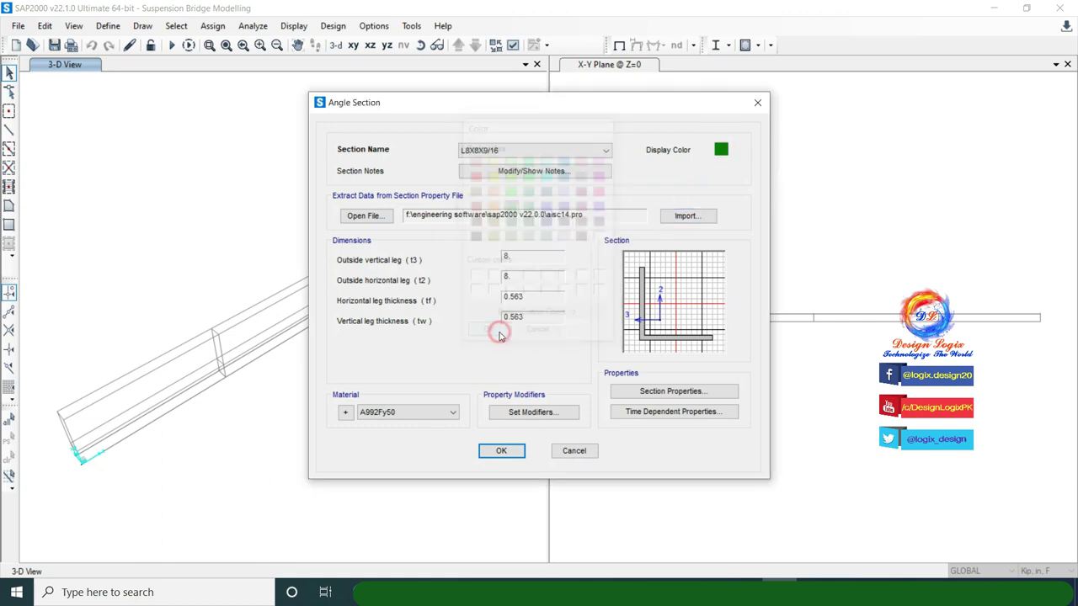
left_click(508, 452)
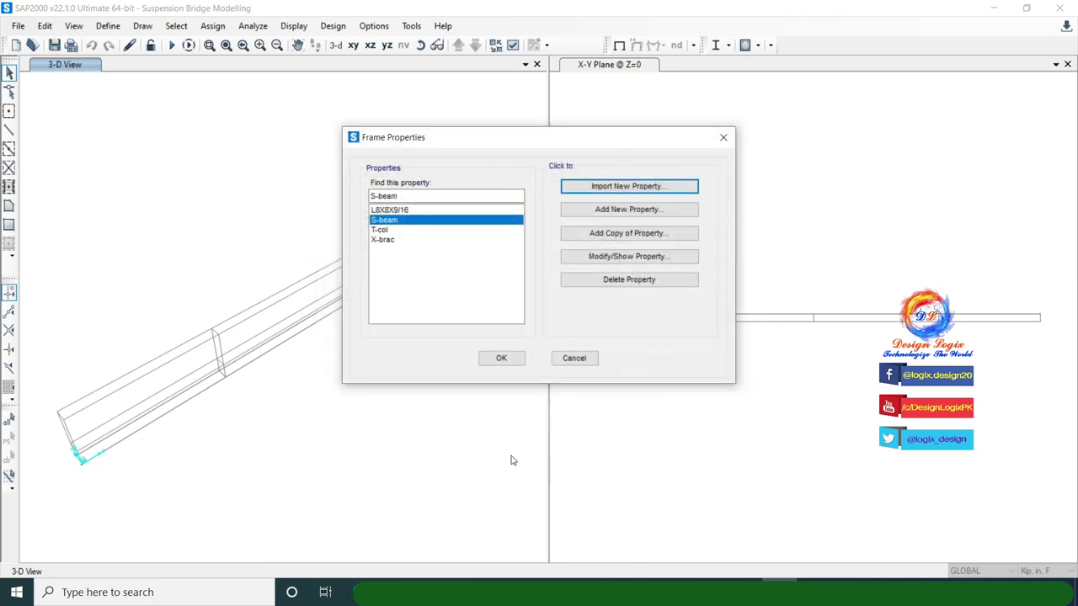
left_click(516, 359)
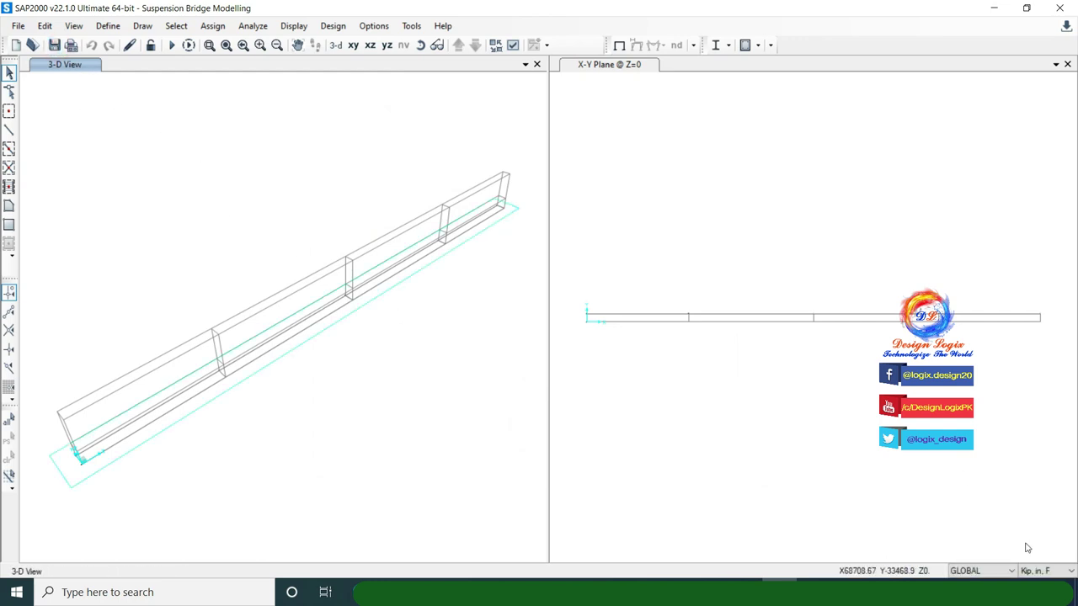
Change the model units to KN, mm, C and add a new shell area section named 225 mm.
left_click(1038, 572)
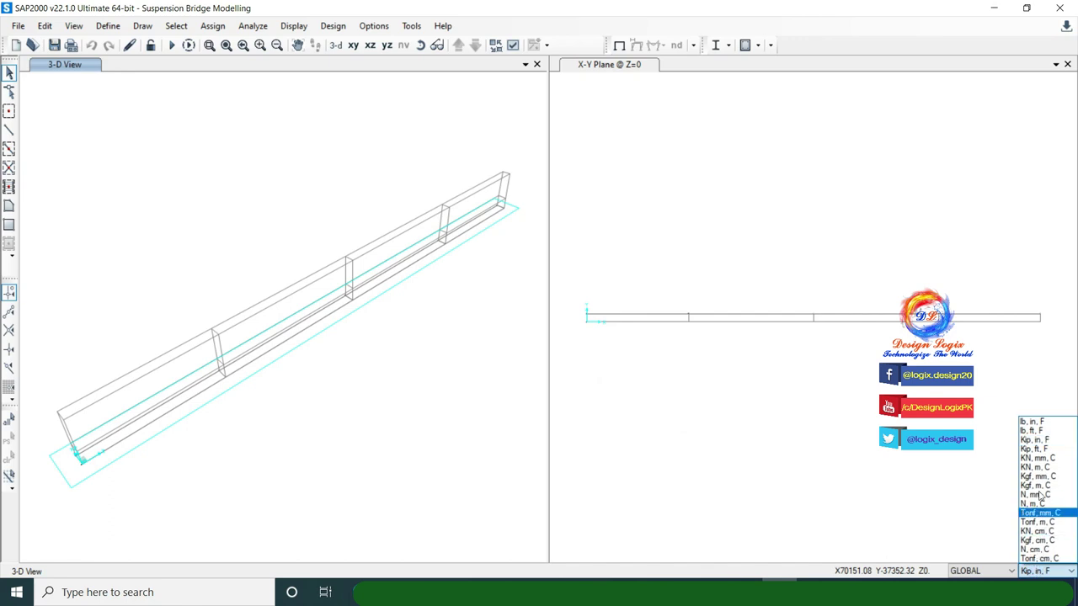
left_click(1041, 462)
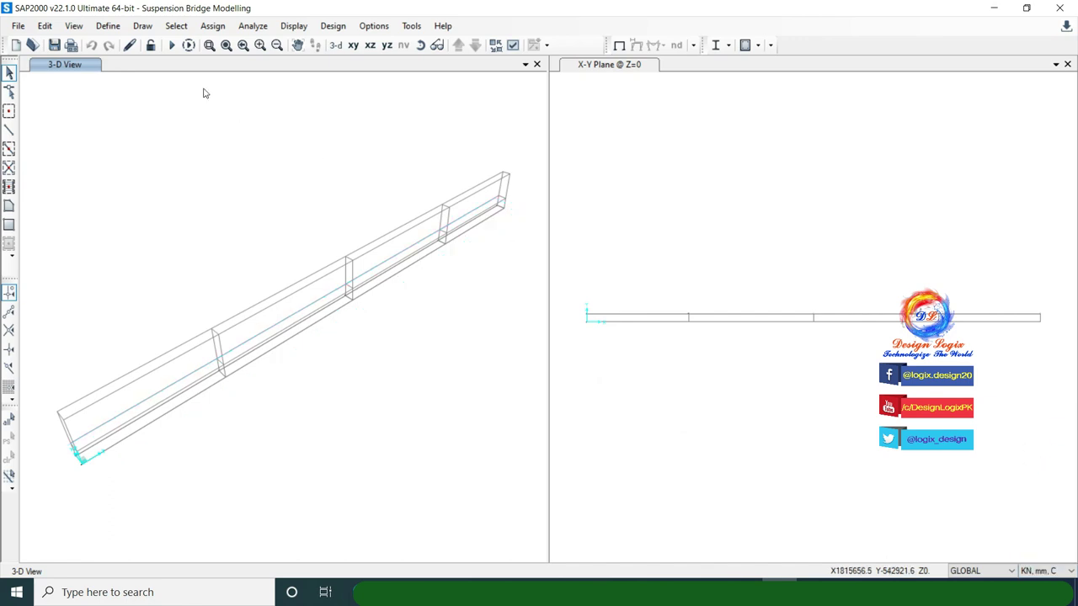
left_click(108, 26)
mouse_move(157, 67)
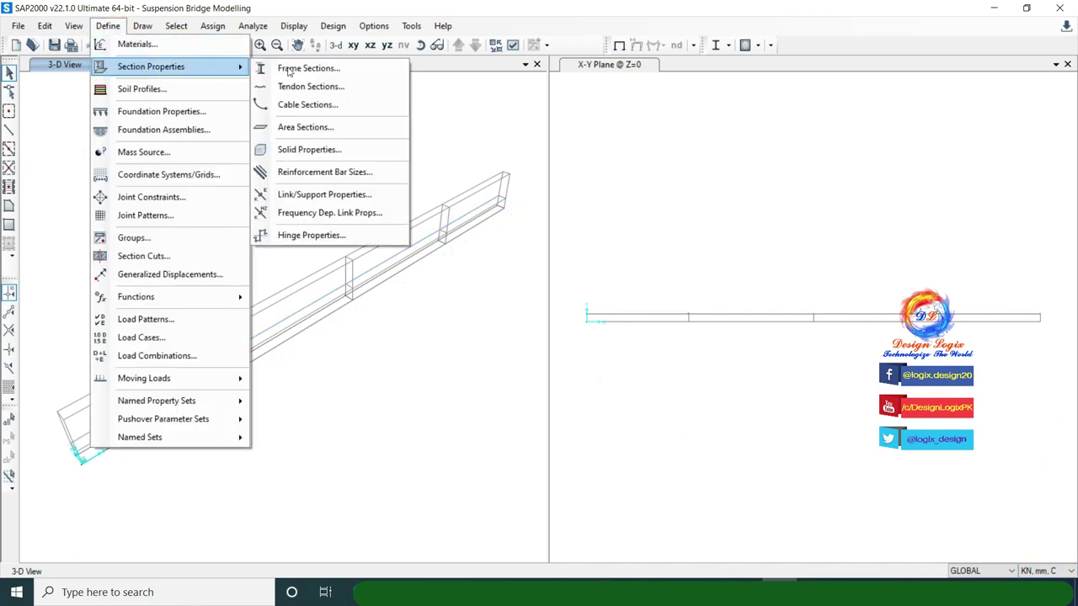
left_click(328, 128)
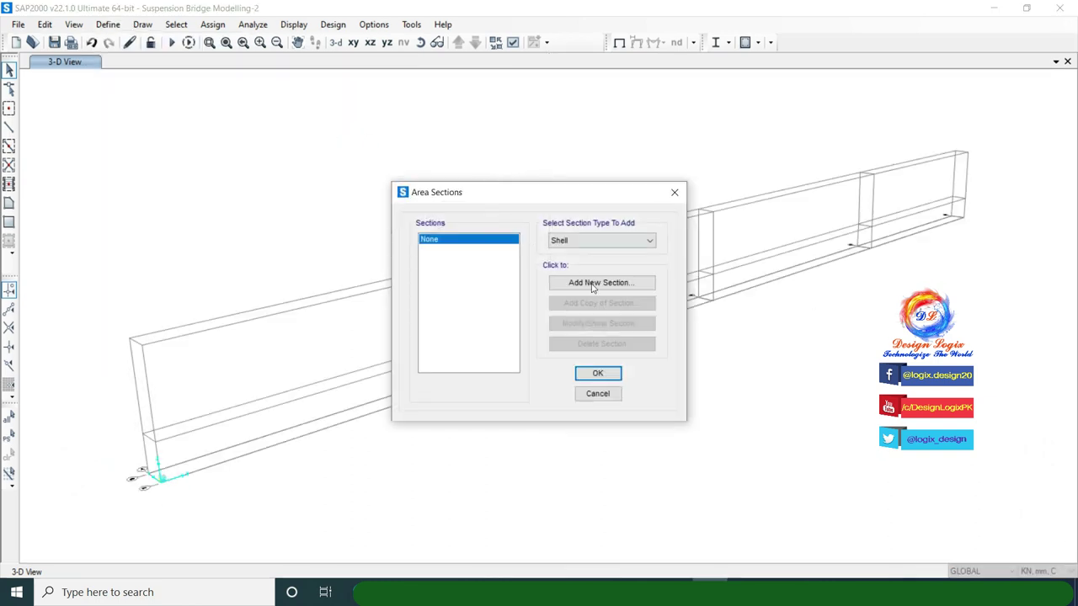
left_click(593, 283)
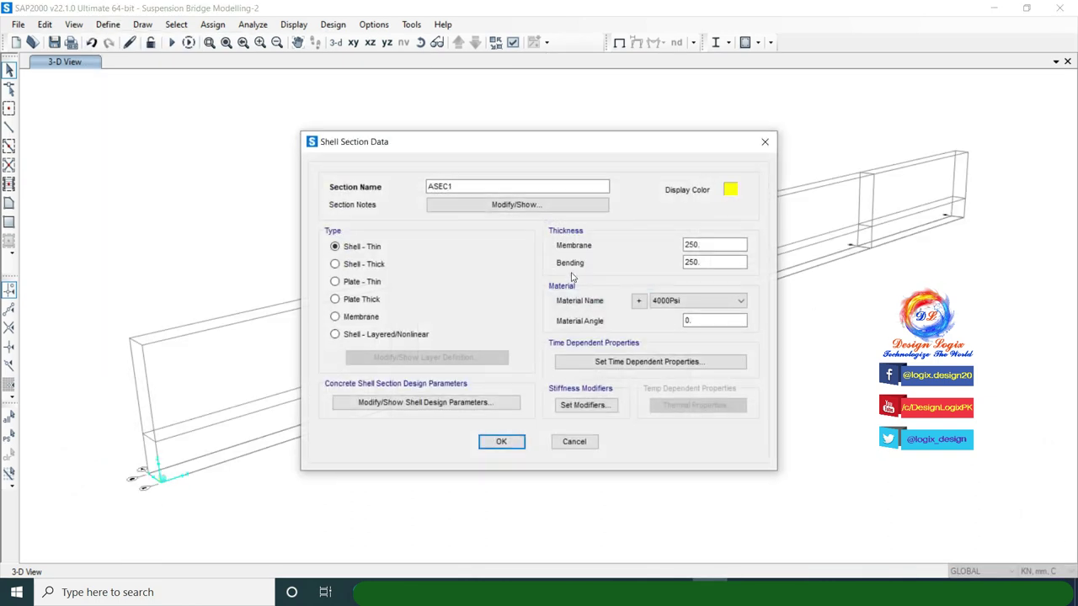
left_click_drag(459, 191, 413, 194)
type("225 m")
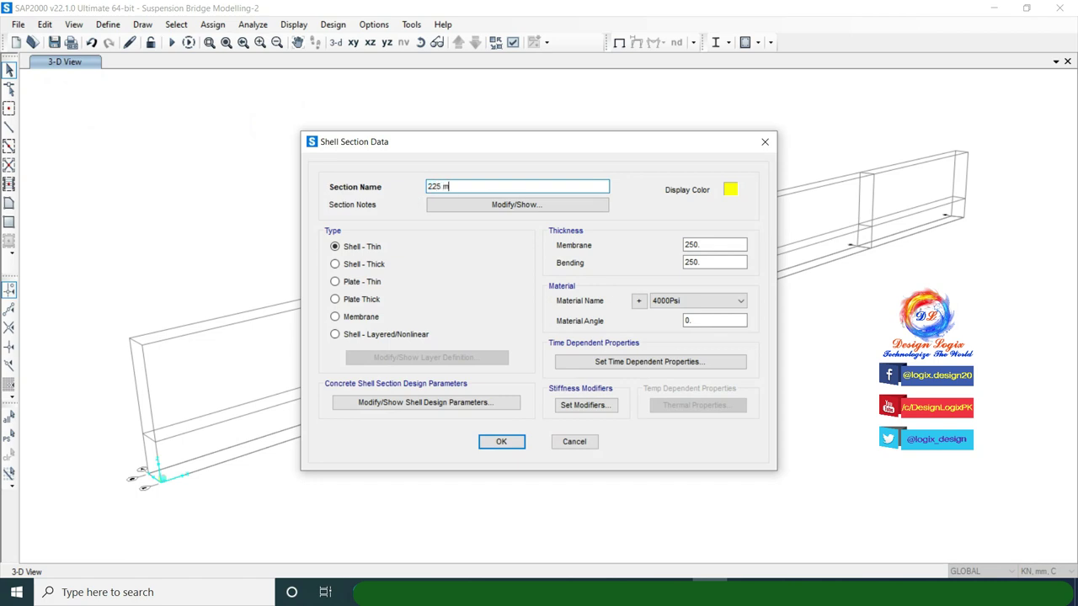
type("m")
Set both the membrane and bending thickness of the 225 mm shell section to 225 mm.
left_click(712, 244)
type("225")
key("Tab")
type("22")
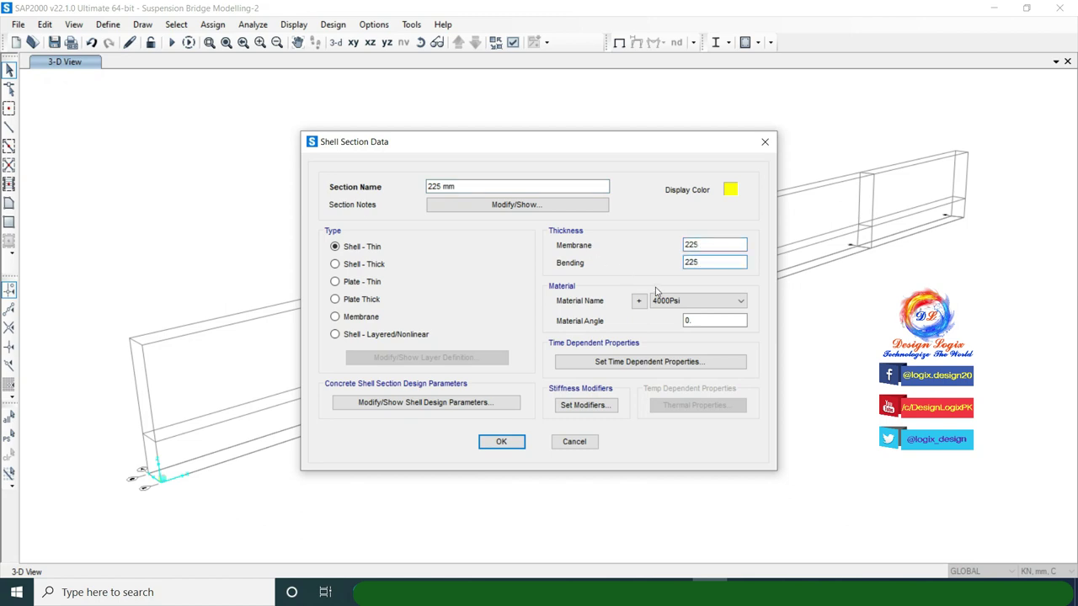
Assign the 6000Psi material to the 225 mm shell section and accept the area section definitions.
left_click(638, 300)
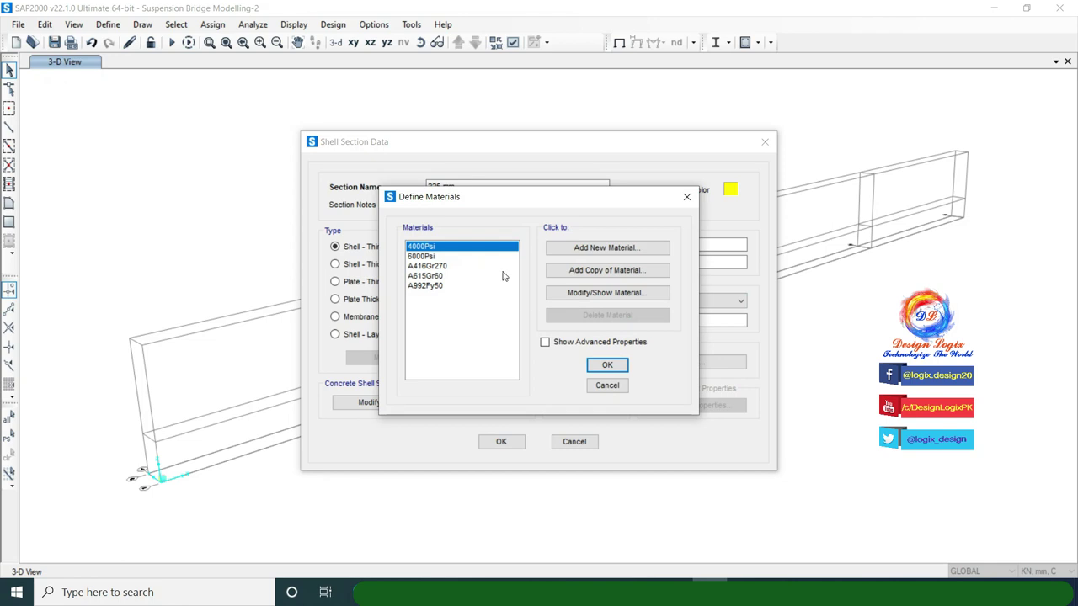
left_click(501, 256)
left_click(604, 365)
left_click(669, 301)
left_click(671, 324)
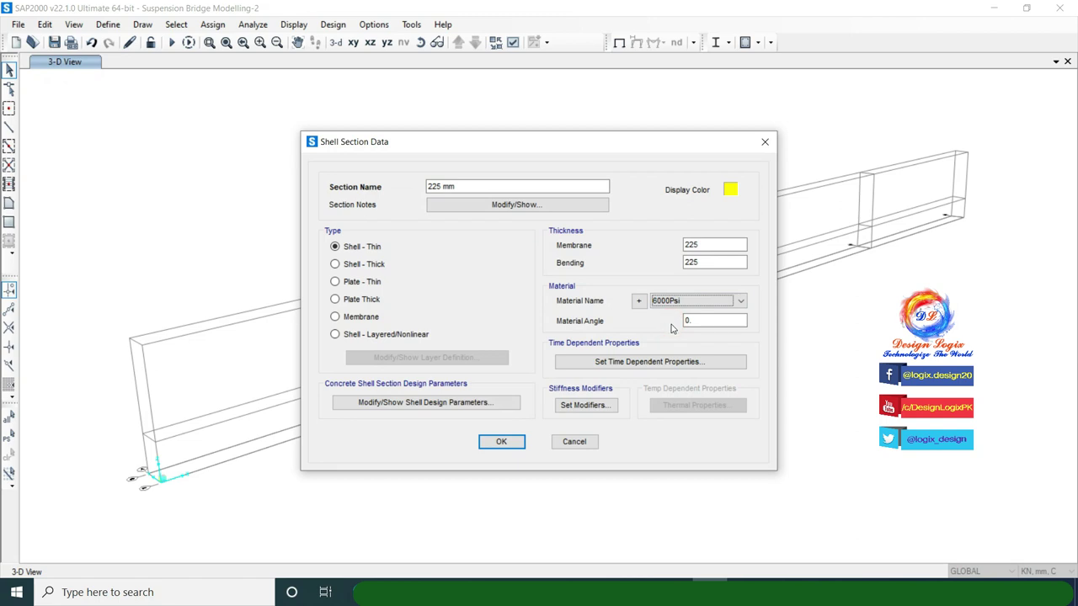
left_click(502, 442)
left_click(586, 374)
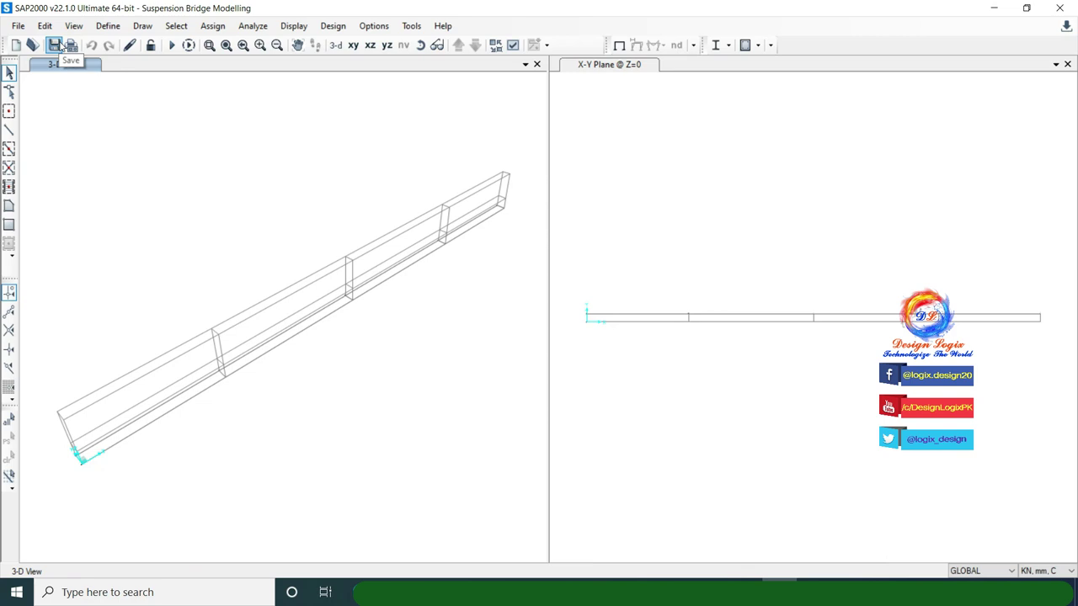
Add a new cable section named M-CAB, specified by a cable diameter of 590 mm.
left_click(110, 27)
mouse_move(210, 67)
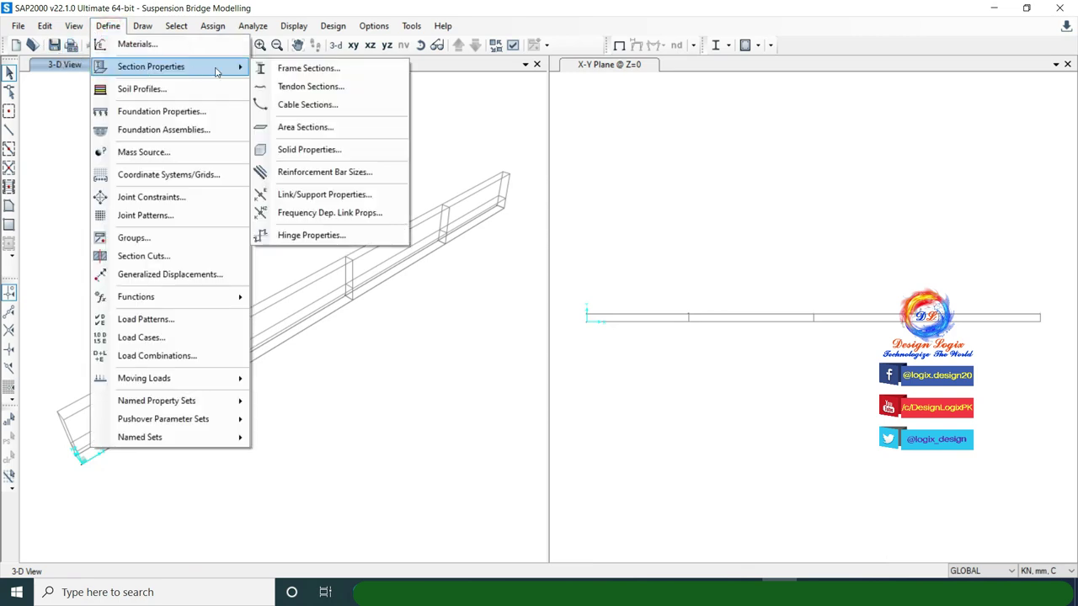
left_click(317, 106)
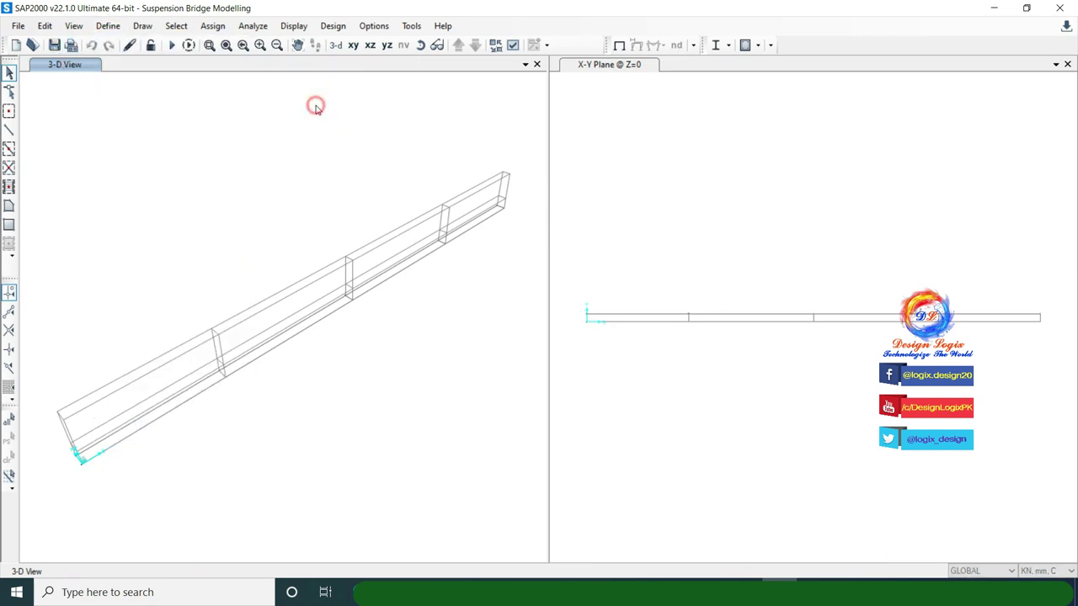
left_click(586, 259)
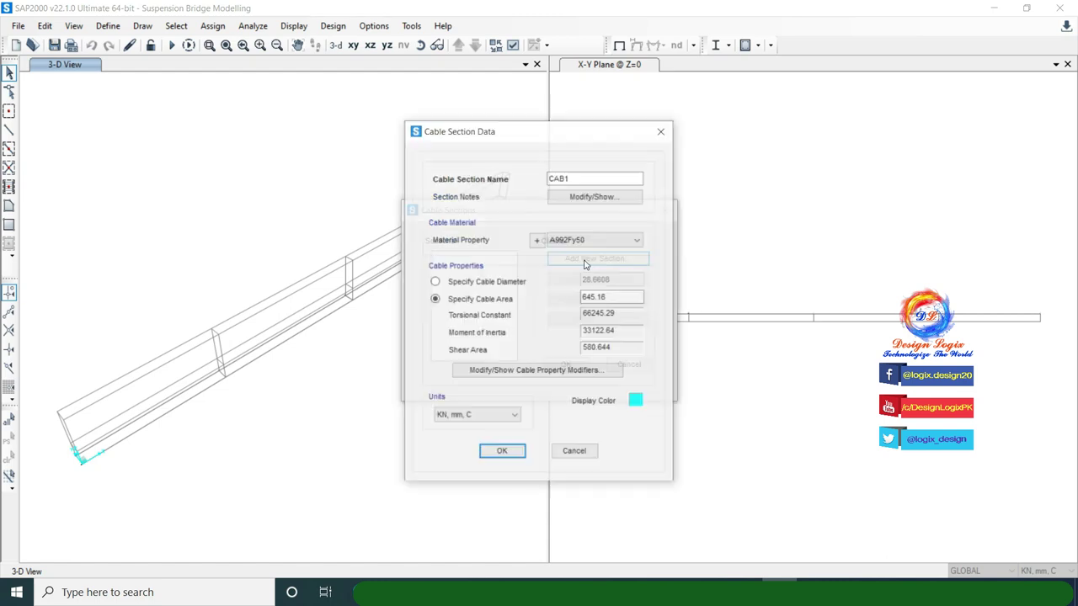
double_click(579, 180)
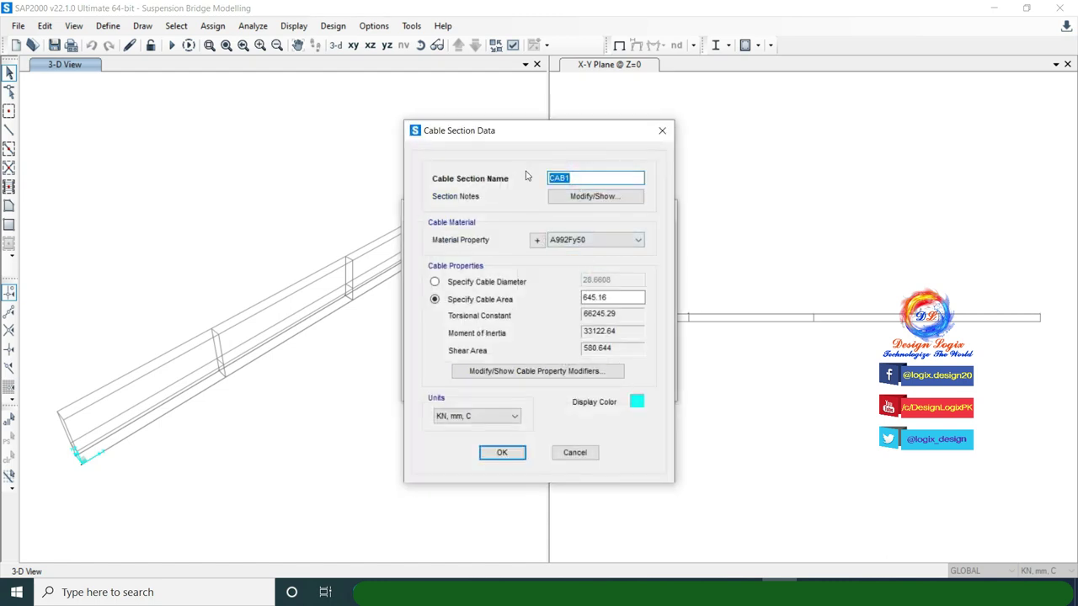
type("M-")
left_click(518, 284)
left_click_drag(619, 280, 573, 282)
type("590")
left_click(611, 178)
Give the M-CAB cable section a light yellow display colour and accept the section.
left_click(637, 402)
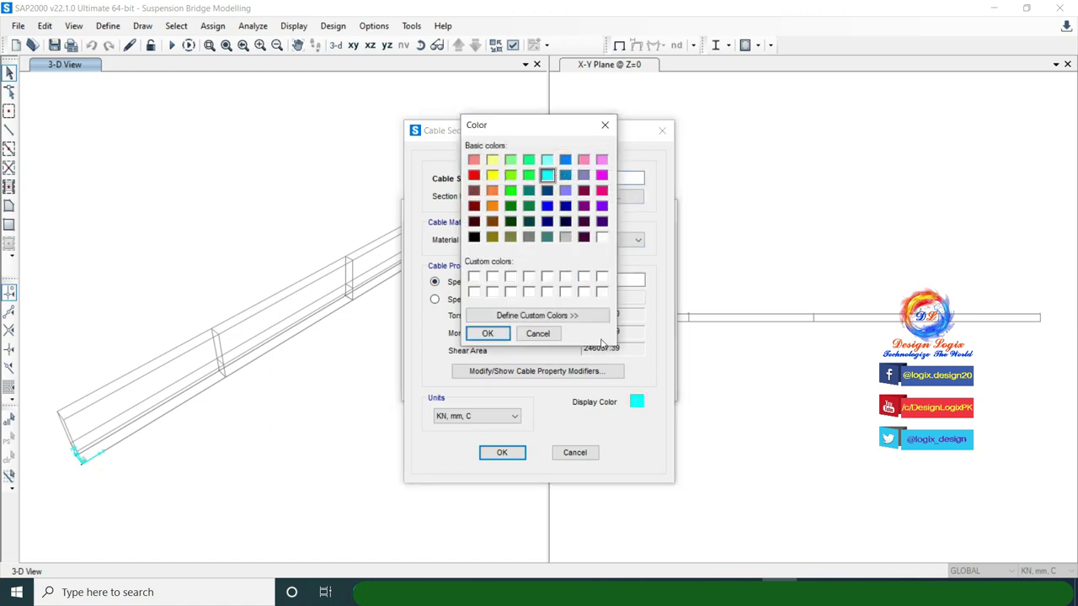
left_click(492, 160)
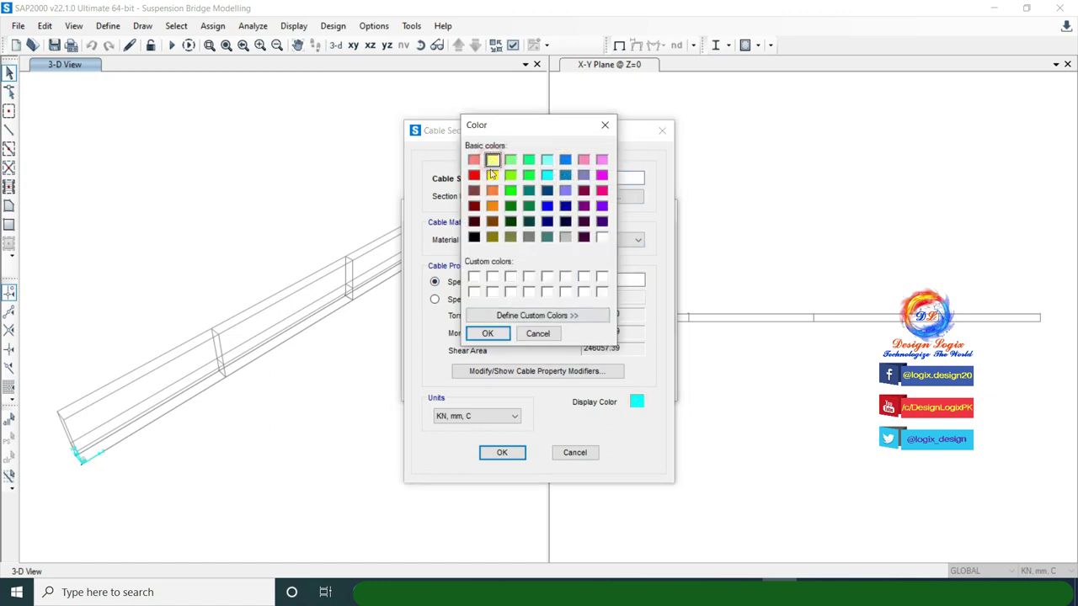
left_click(488, 333)
left_click(502, 453)
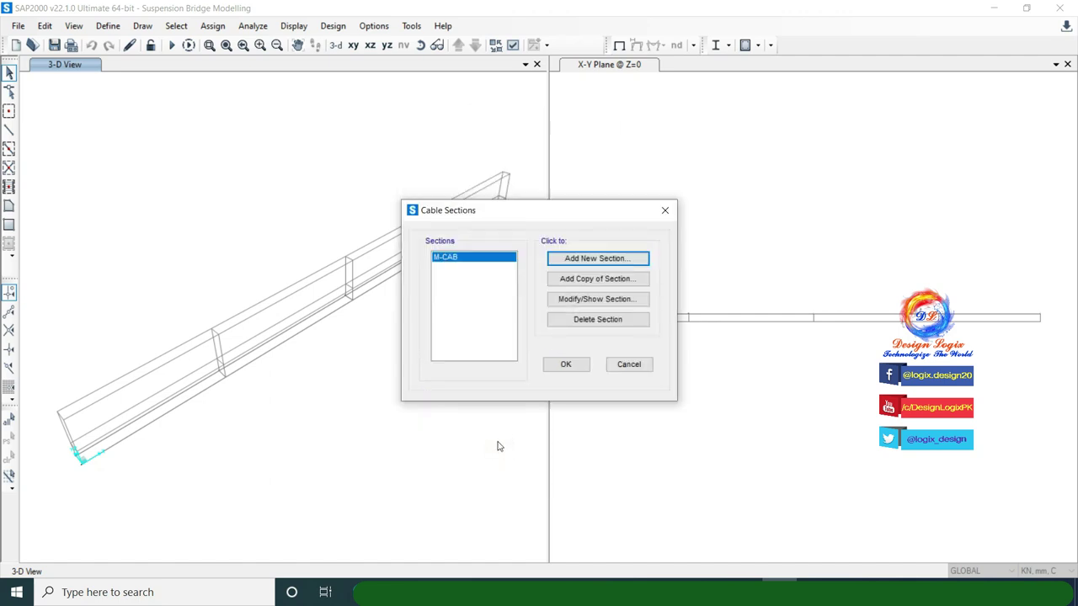
Copy the M-CAB cable section as H-57mm and set its cable diameter to 57 mm.
left_click(582, 278)
left_click(577, 178)
left_click_drag(570, 177, 514, 172)
type("H-MROPE")
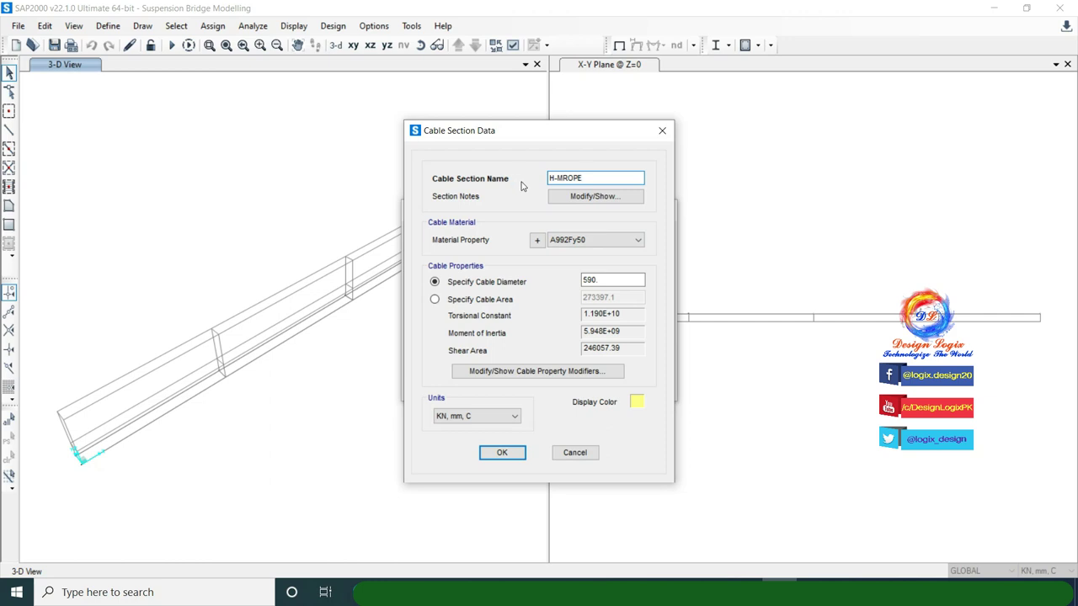
left_click_drag(619, 280, 568, 280)
type("57")
left_click_drag(589, 177, 561, 176)
type("57")
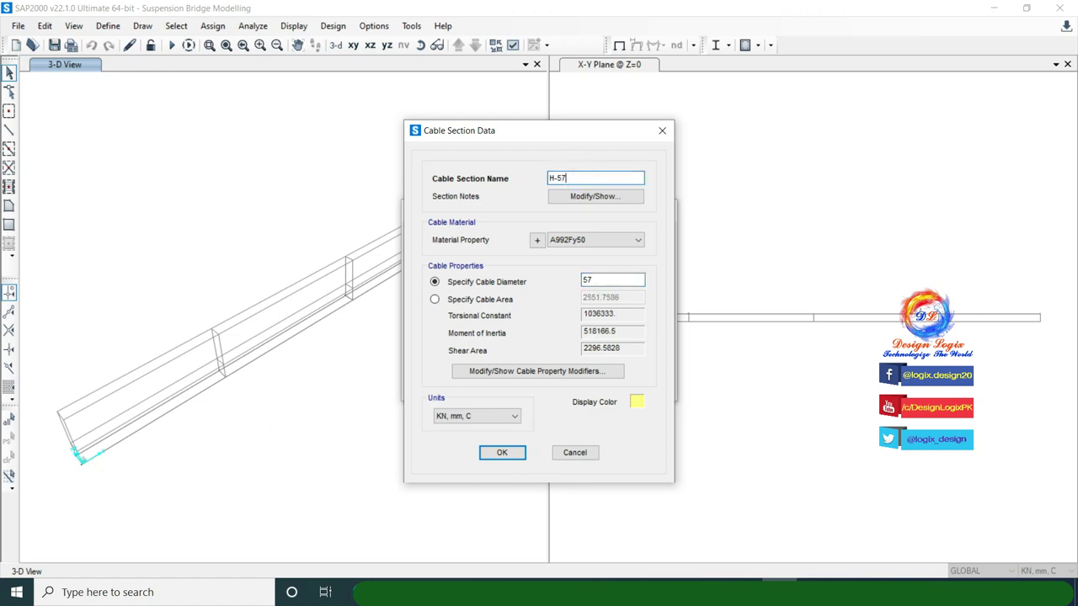
Give the H-57mm cable section a bright yellow display colour and accept the section.
left_click(636, 403)
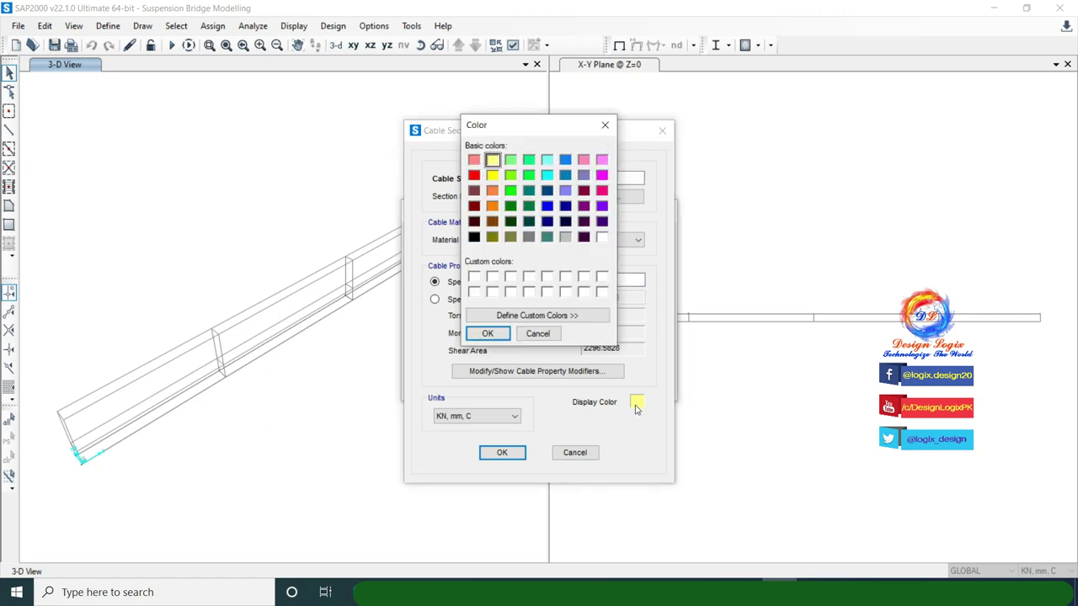
left_click(493, 175)
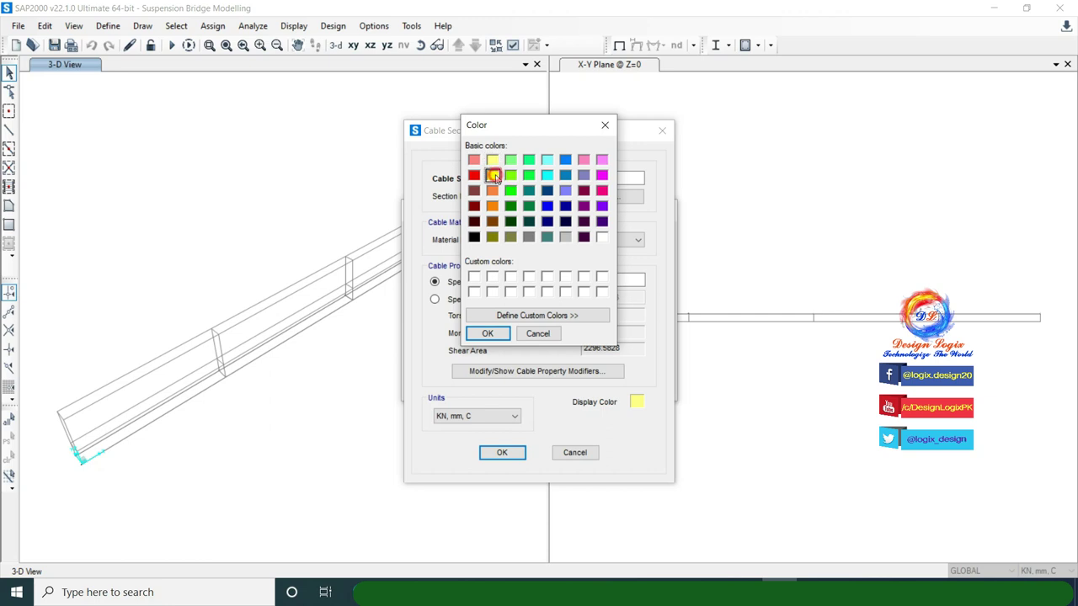
left_click(487, 333)
left_click(503, 454)
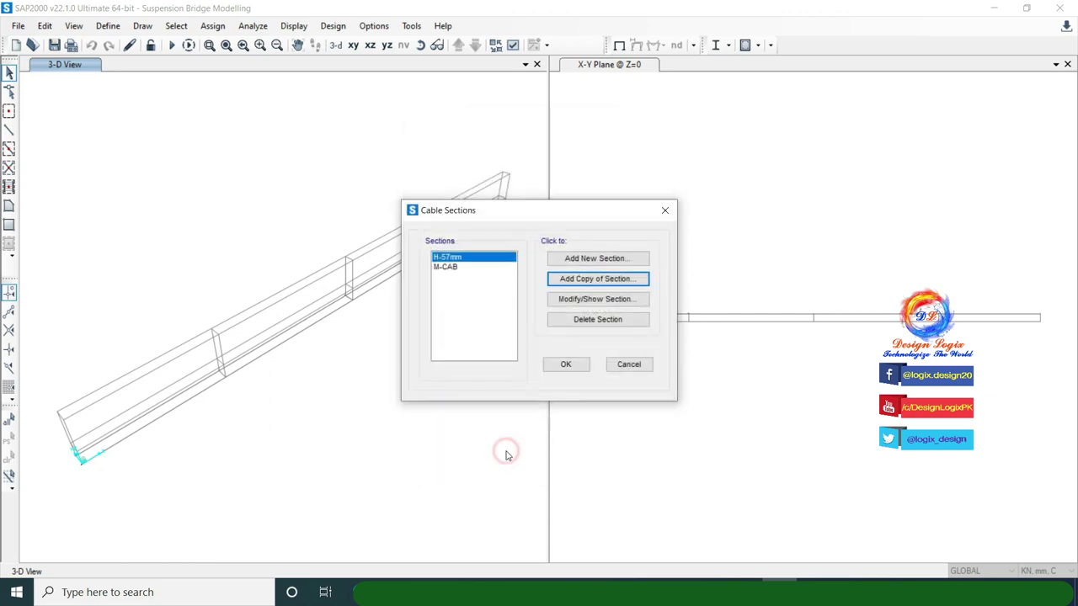
Copy the H-57mm cable section as H-48mm and set its cable diameter to 48 mm.
left_click(587, 283)
left_click_drag(644, 178, 528, 175)
type("H-48")
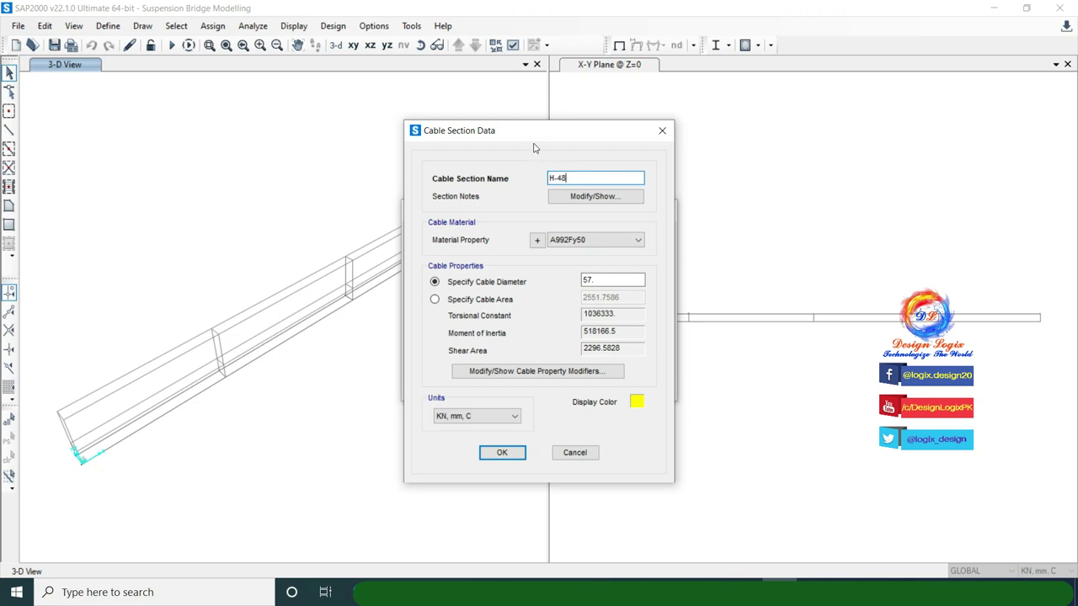
left_click_drag(538, 137, 647, 131)
type("-48mm")
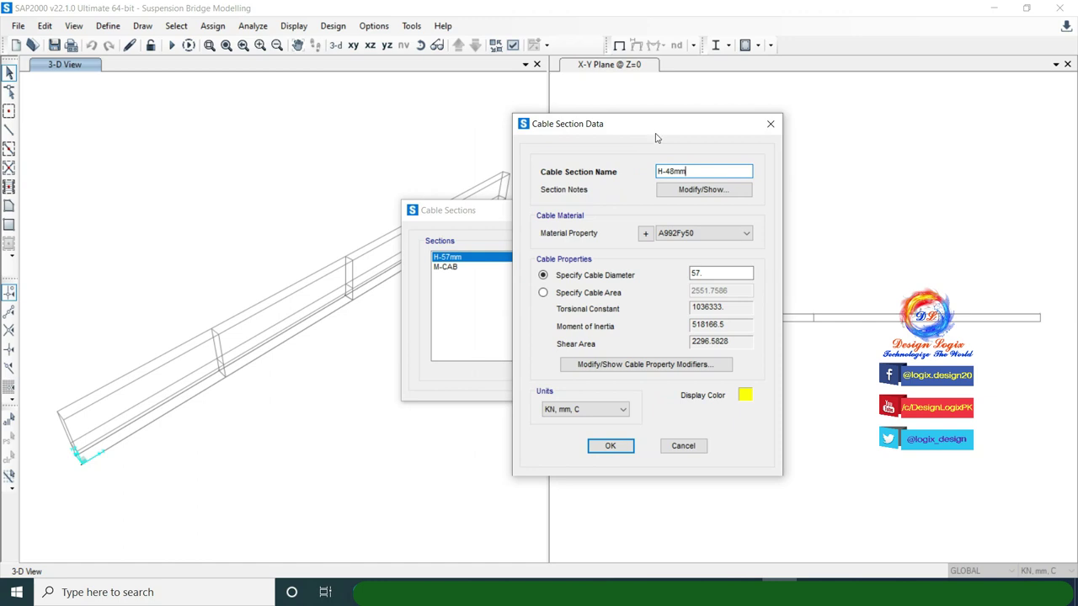
double_click(709, 273)
type("48")
Give the H-48mm section a dark green display colour and accept all cable section definitions.
left_click(747, 395)
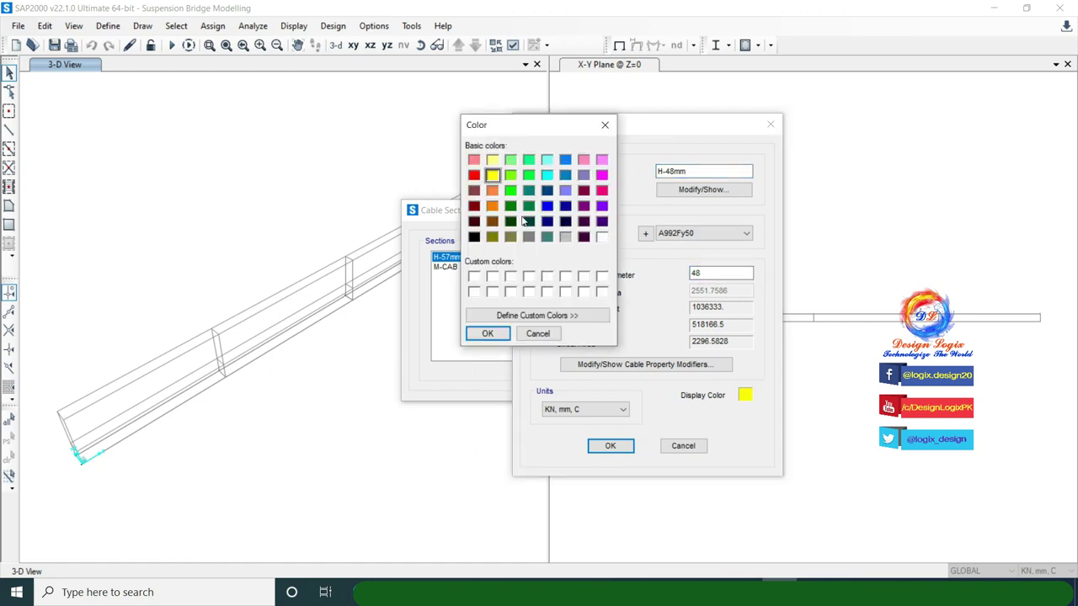
left_click(510, 206)
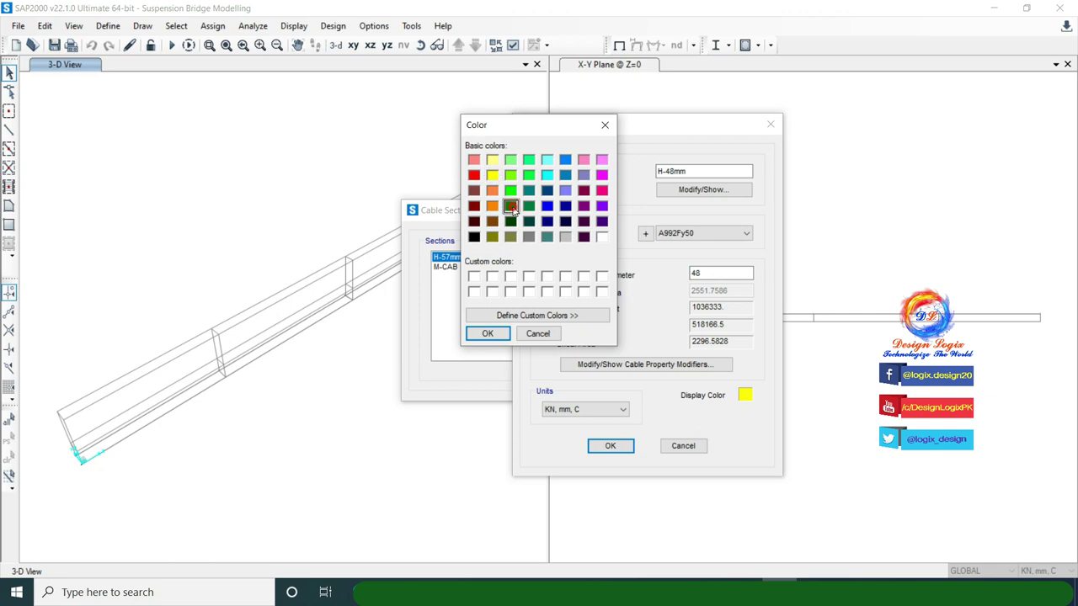
left_click(488, 333)
left_click(610, 444)
left_click(567, 365)
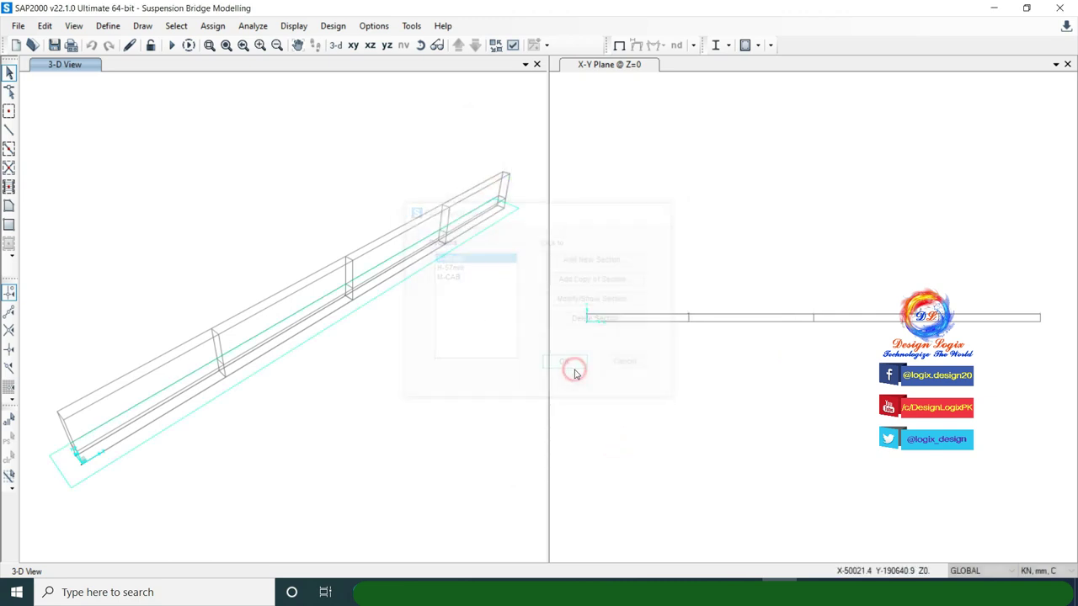
Save the model and switch the 3-D view to the X-Z plane.
key("ctrl+s")
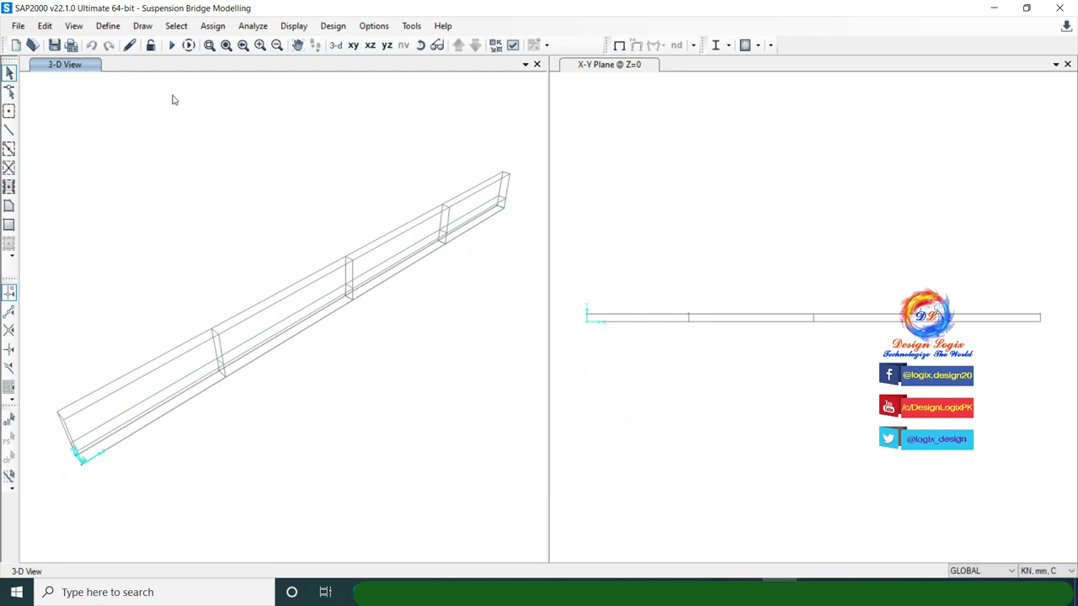
left_click(369, 46)
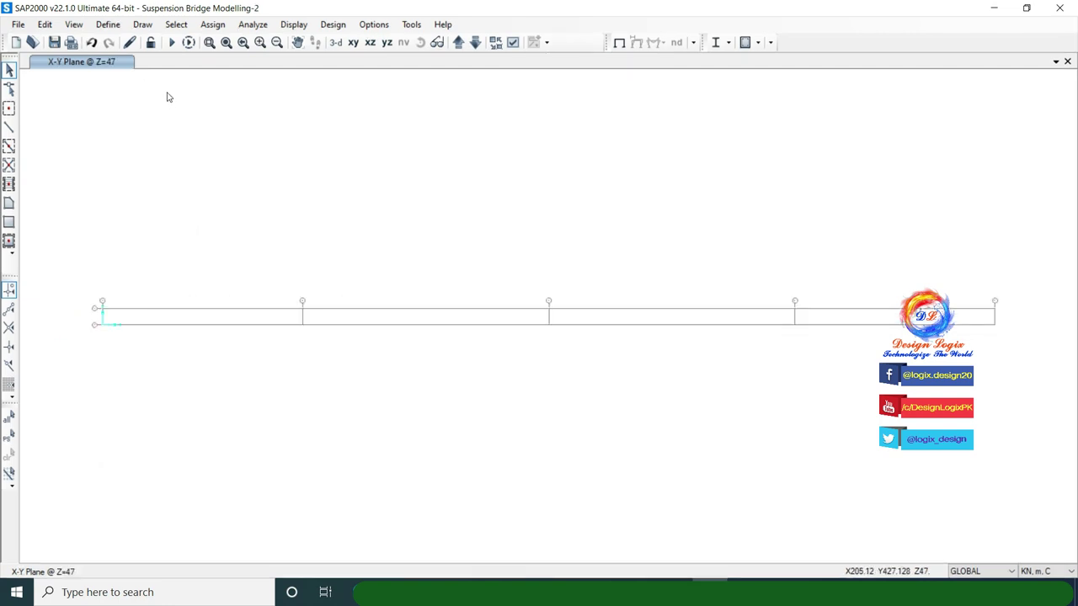
Add a new load pattern named LIVE of type Live.
left_click(108, 26)
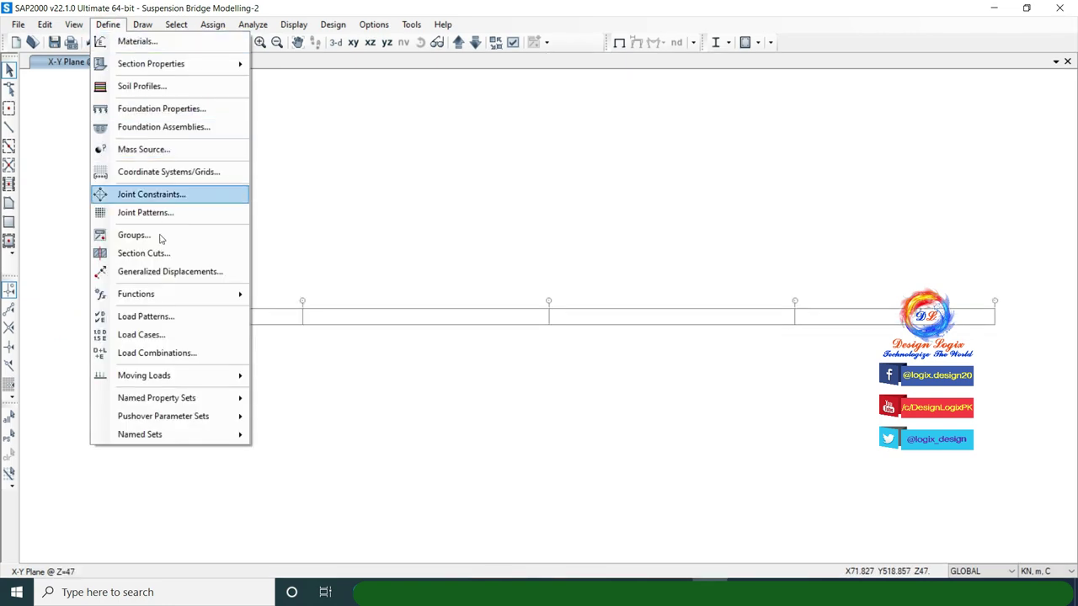
left_click(172, 316)
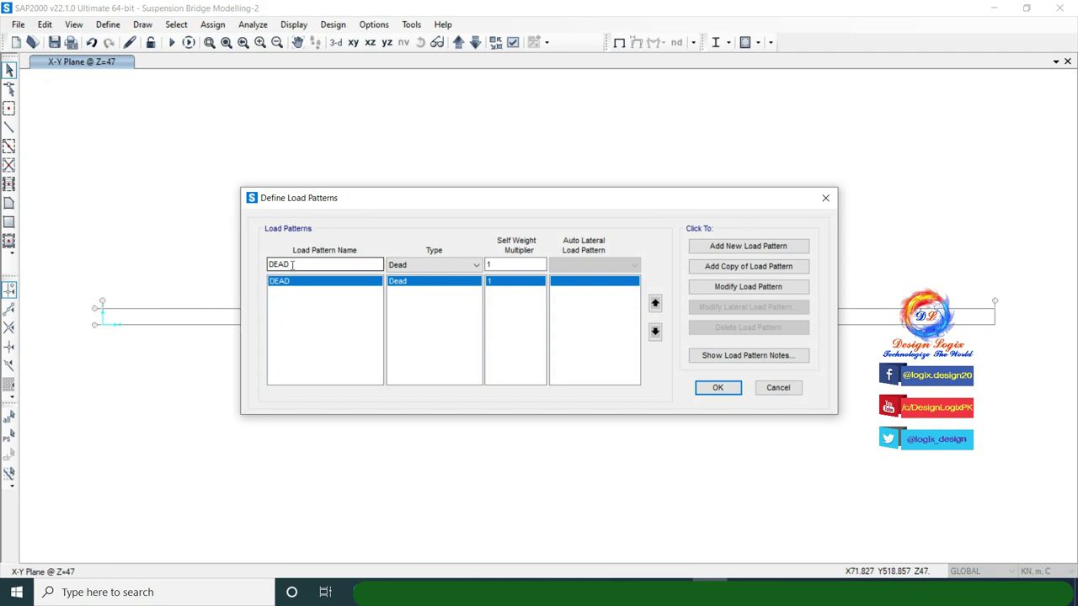
left_click_drag(291, 264, 258, 263)
type("LIVE")
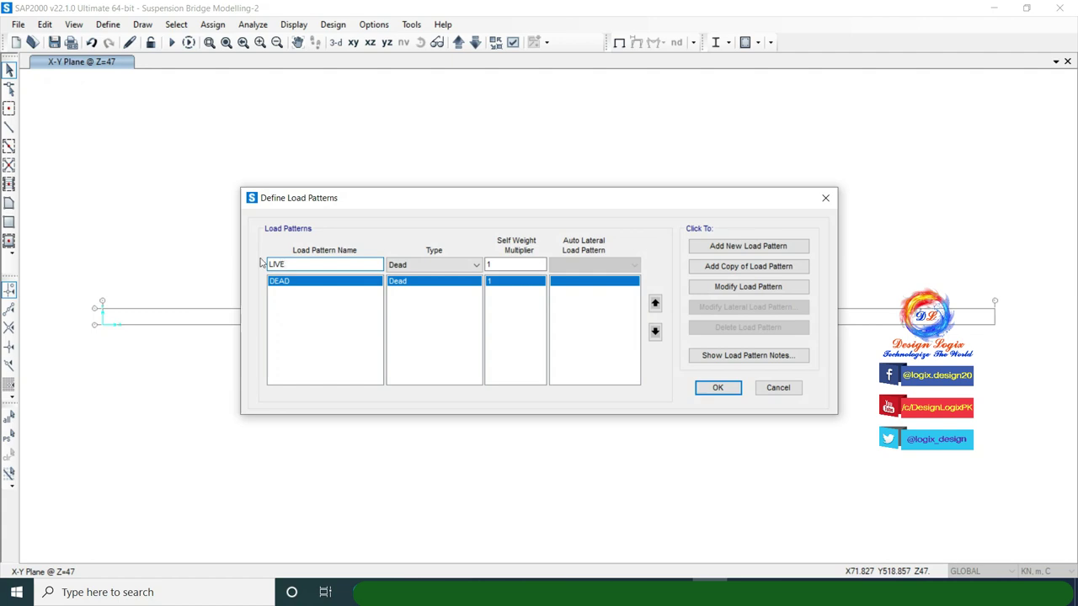
left_click(406, 266)
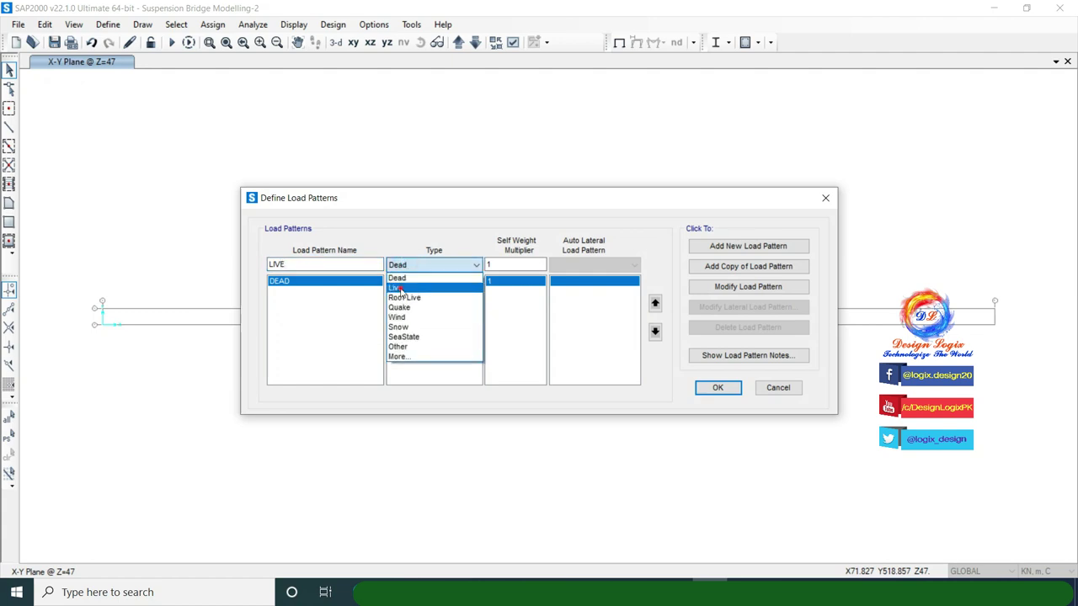
left_click(401, 290)
left_click(724, 249)
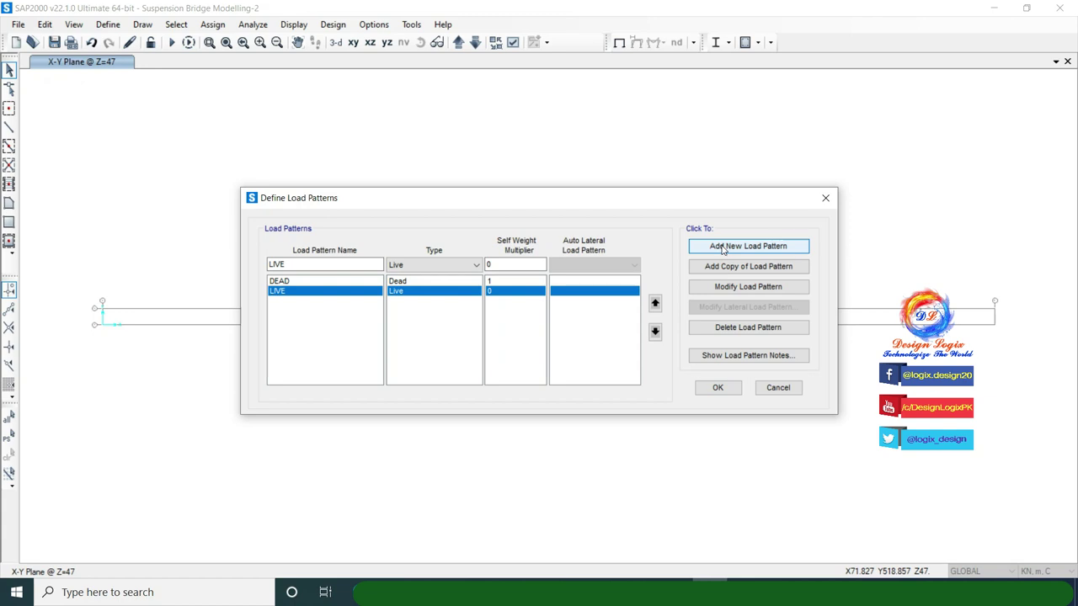
Add a load pattern named SDL of type Super Dead and accept the load pattern definitions.
double_click(303, 265)
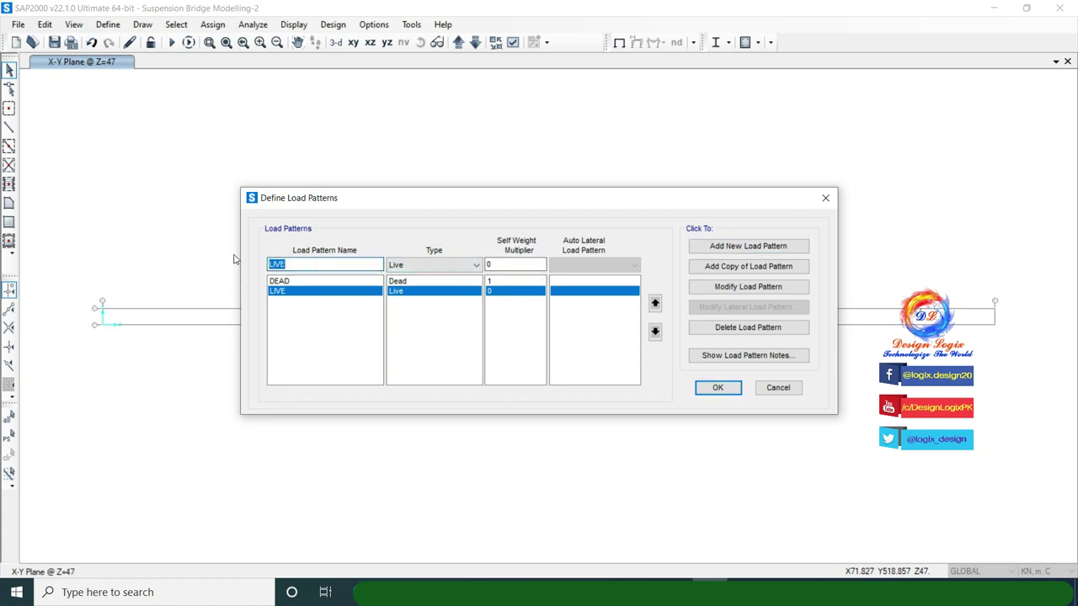
type("SDL")
left_click(424, 265)
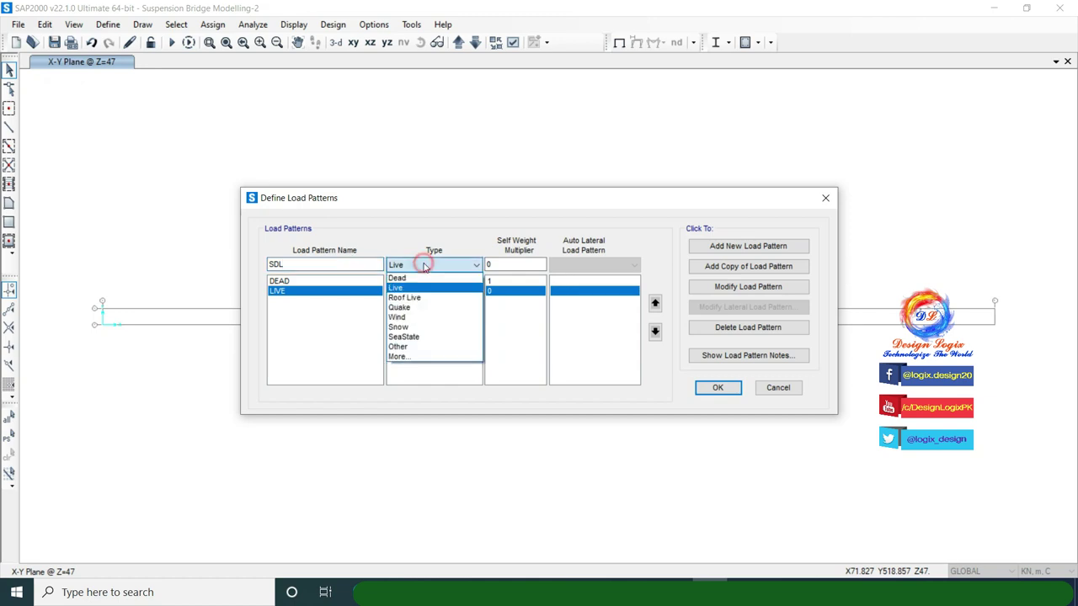
left_click(418, 357)
left_click(434, 266)
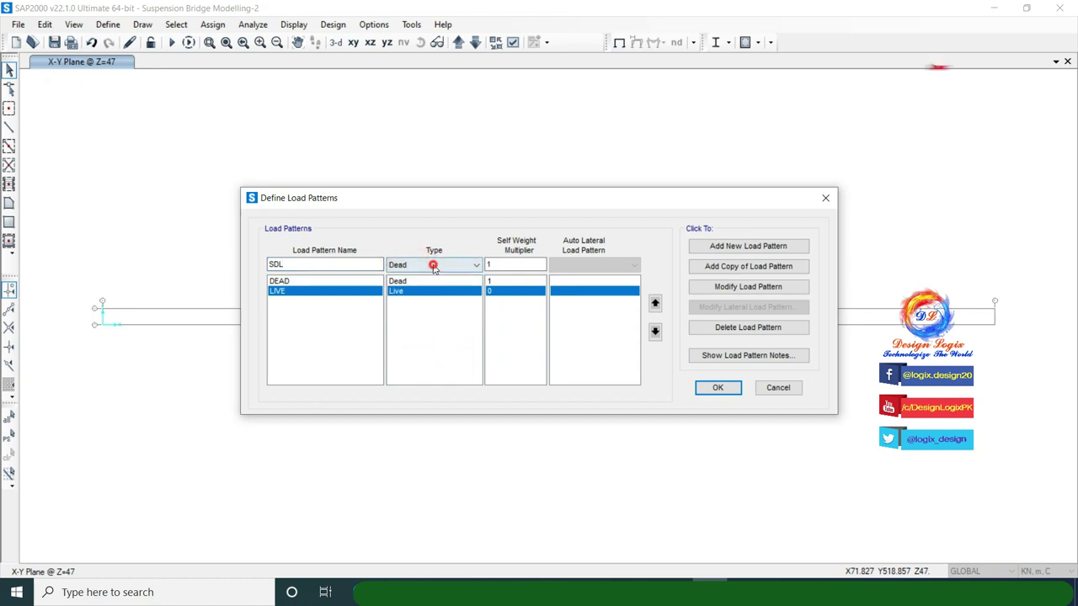
left_click(410, 287)
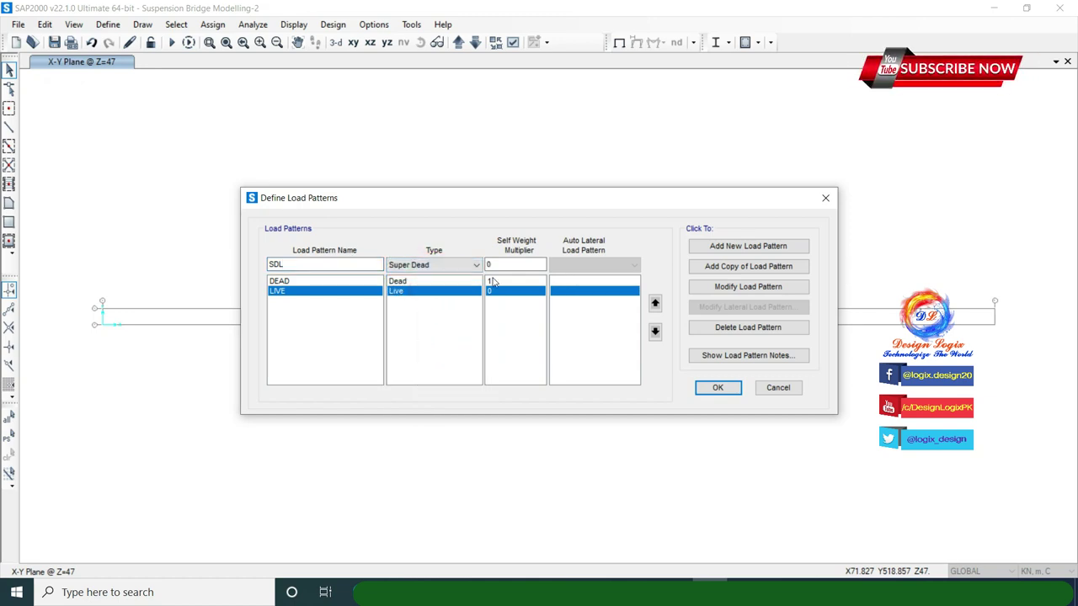
left_click(721, 247)
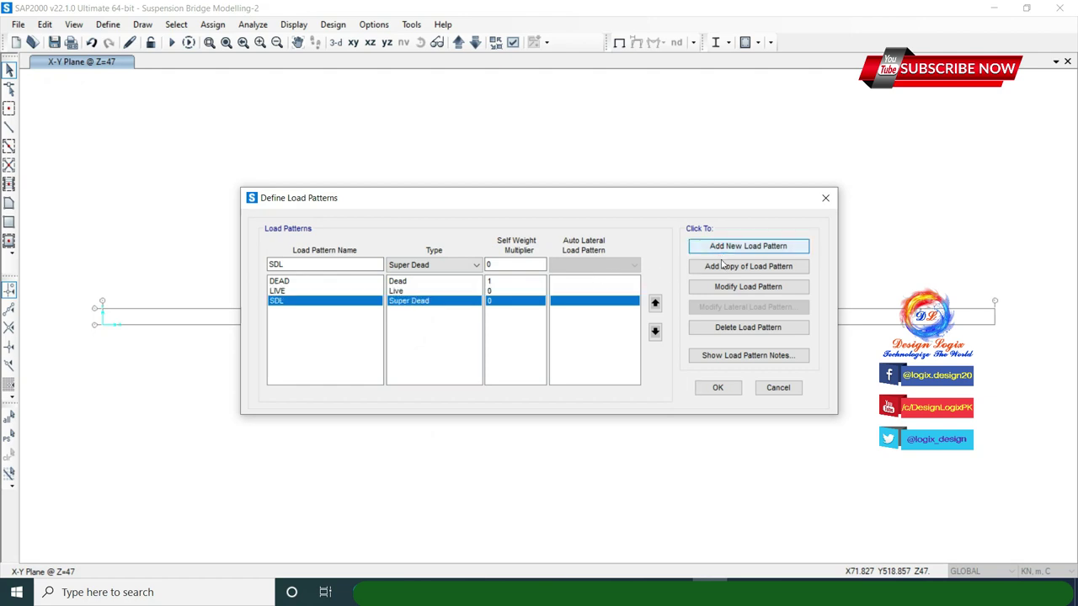
left_click(716, 387)
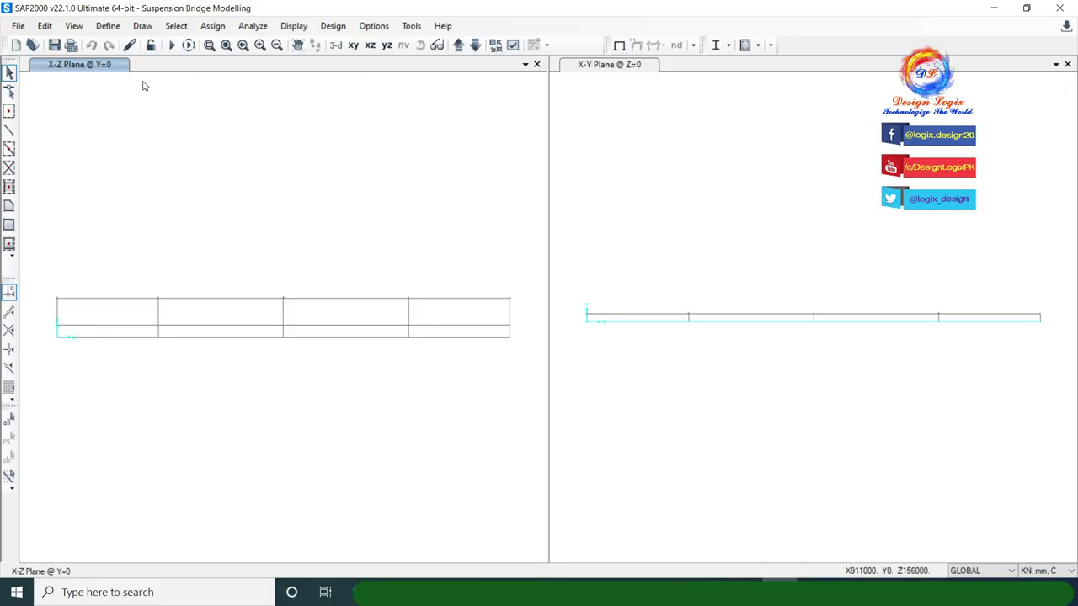
Draw two full-height 47000 mm straight T-col frames at X=408000 and X=1414000 in the Y=0 X-Z plane, then return to selection mode.
left_click(142, 26)
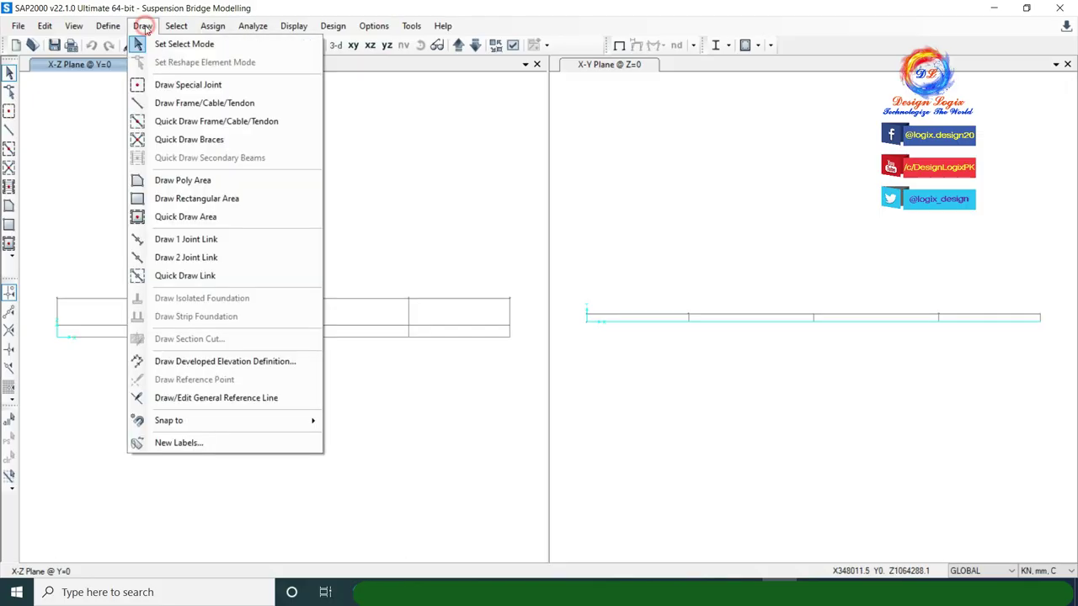
left_click(182, 103)
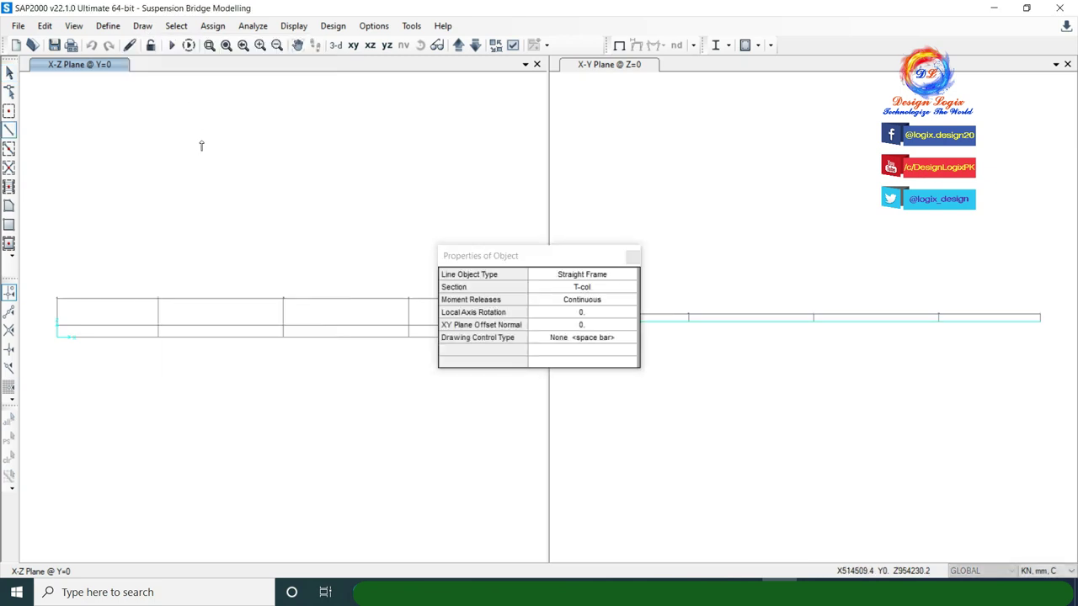
left_click(156, 345)
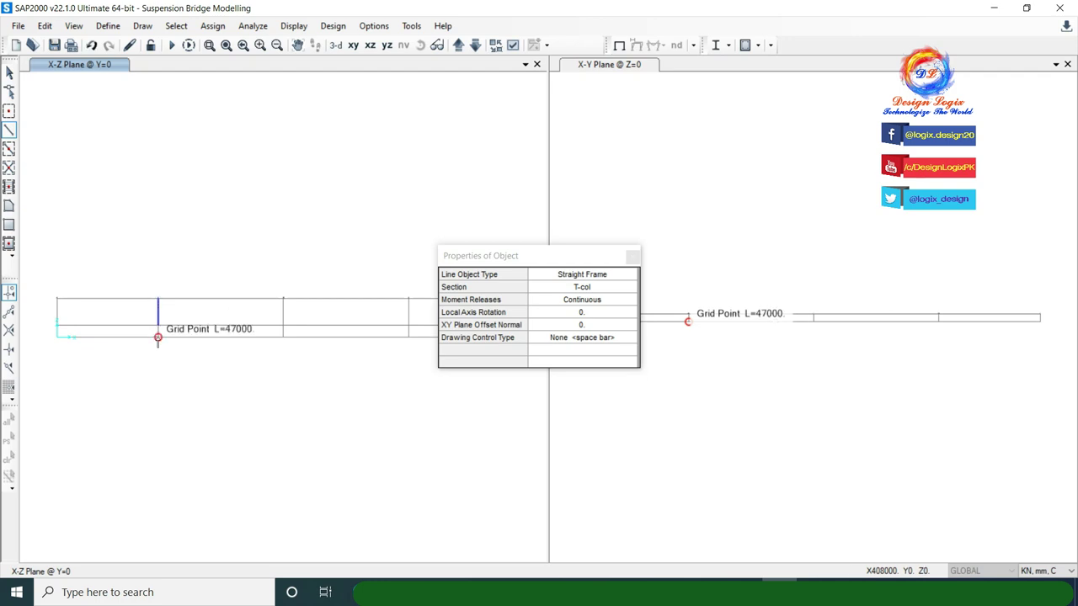
left_click(408, 299)
left_click(408, 338)
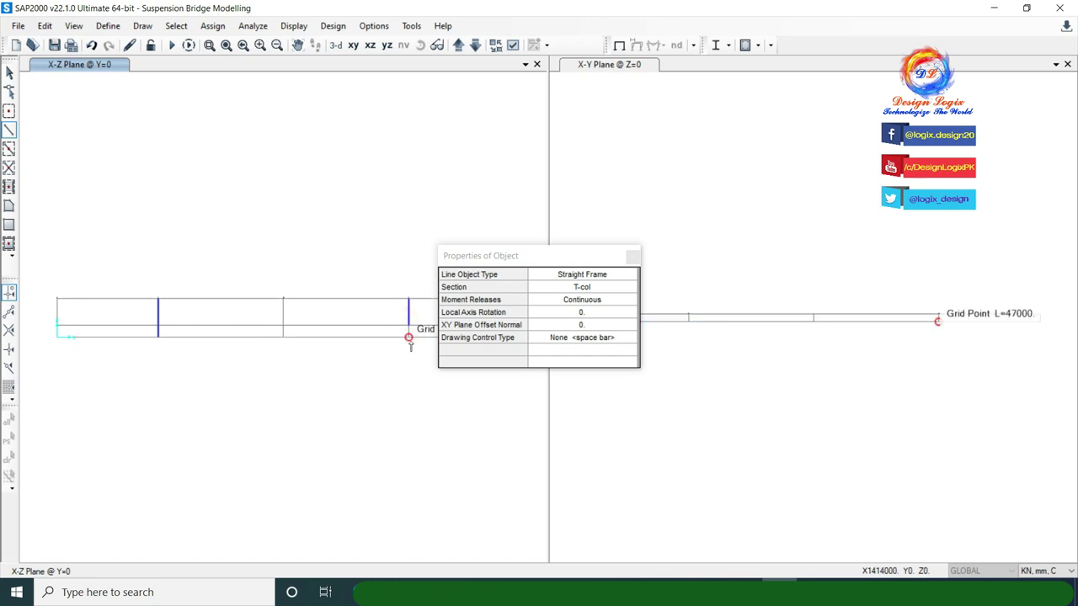
left_click(177, 26)
mouse_move(181, 43)
left_click(379, 41)
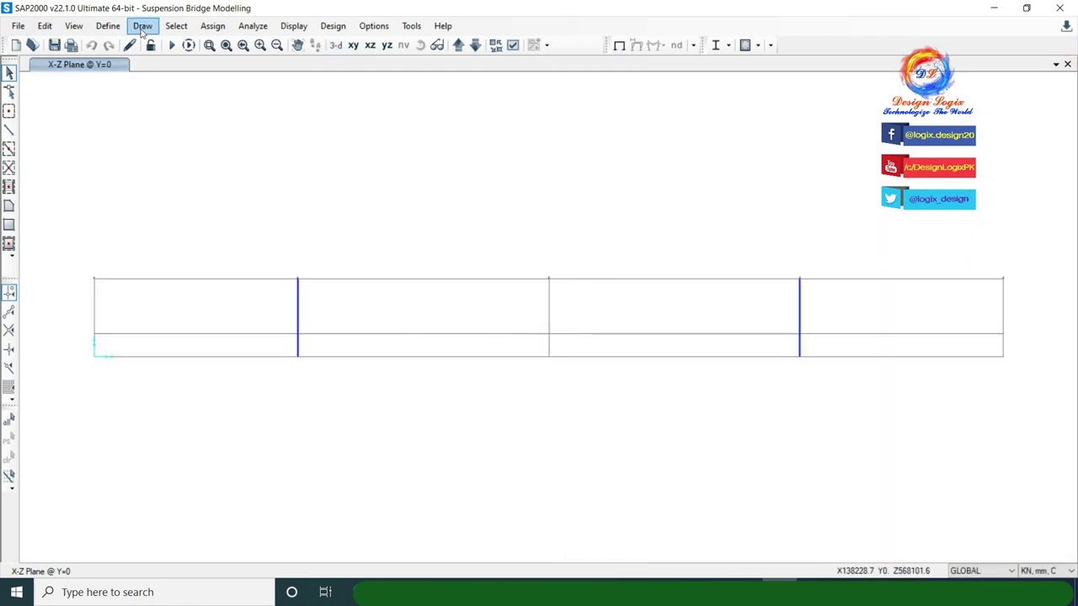
Draw an M-CAB cable between the tops of the two tower columns, from X=408000 to X=1414000 at Z=156000.
left_click(143, 25)
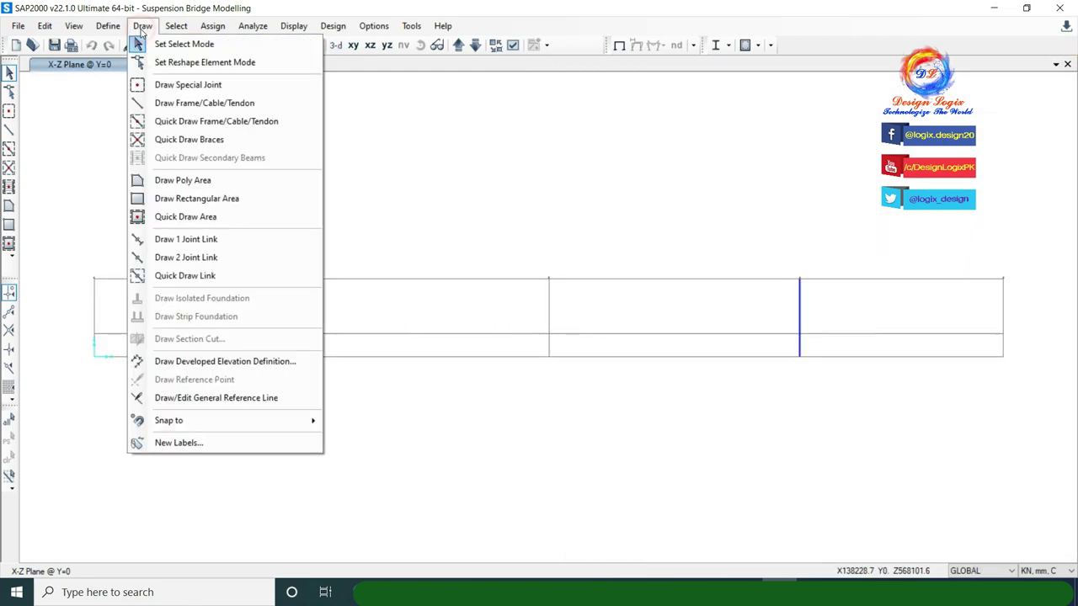
left_click(174, 103)
left_click_drag(539, 258, 386, 108)
left_click(424, 135)
left_click(428, 121)
left_click(427, 120)
left_click(417, 155)
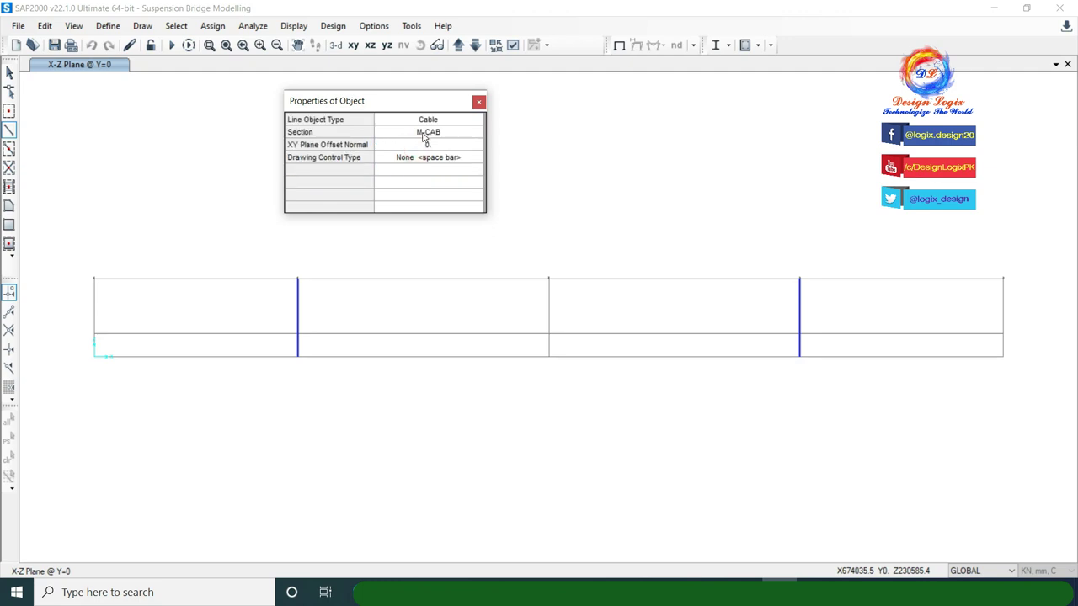
left_click(298, 280)
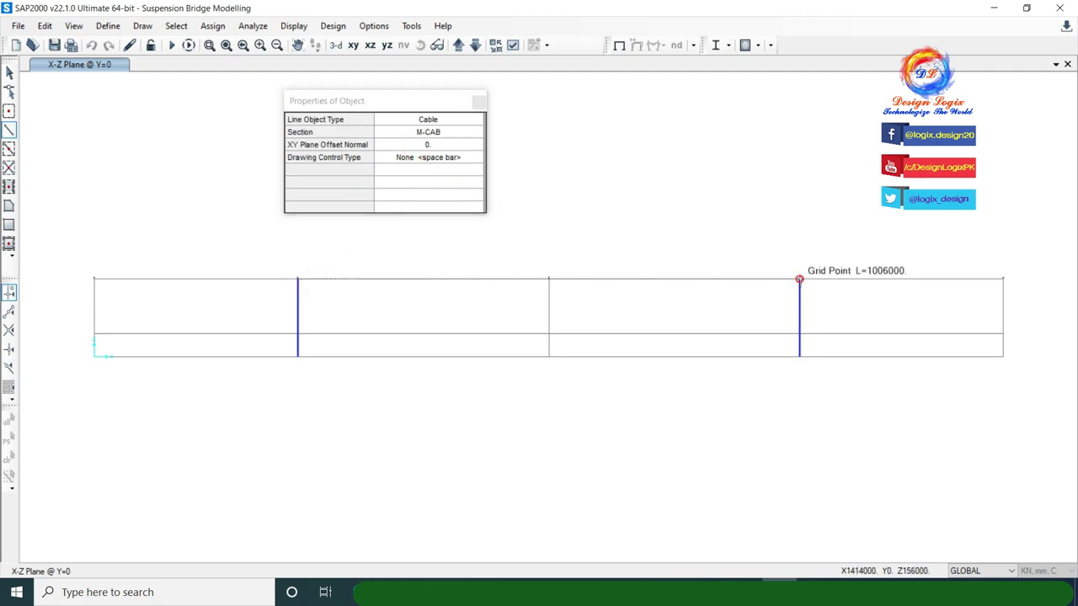
left_click(799, 278)
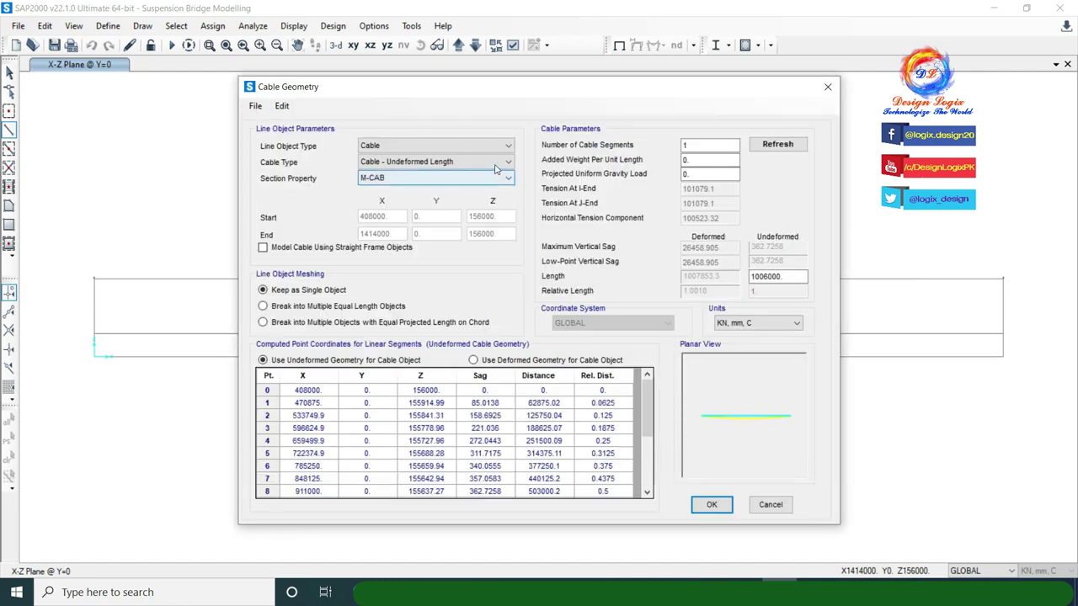
Define the cable by maximum vertical sag, switch its geometry units to KN, m, C, and set the sag to 106.5 m.
left_click(497, 163)
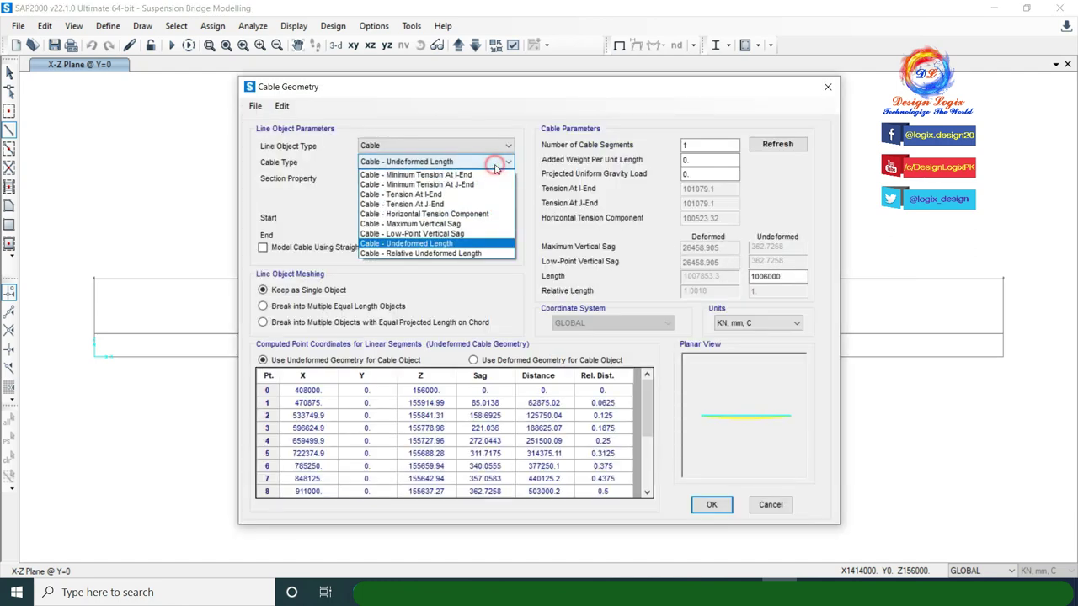
left_click(454, 224)
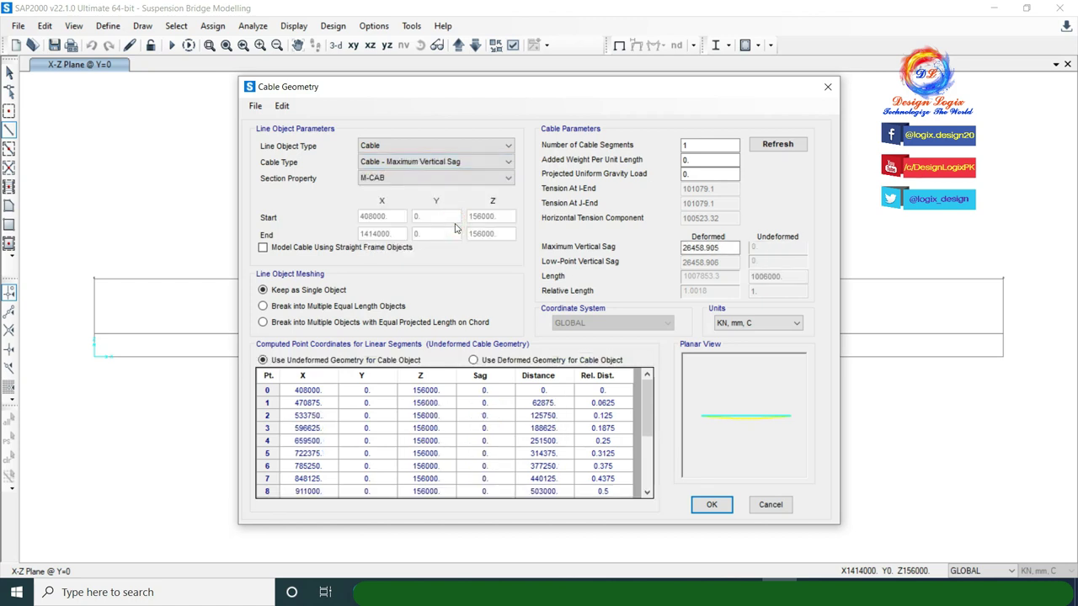
left_click(717, 327)
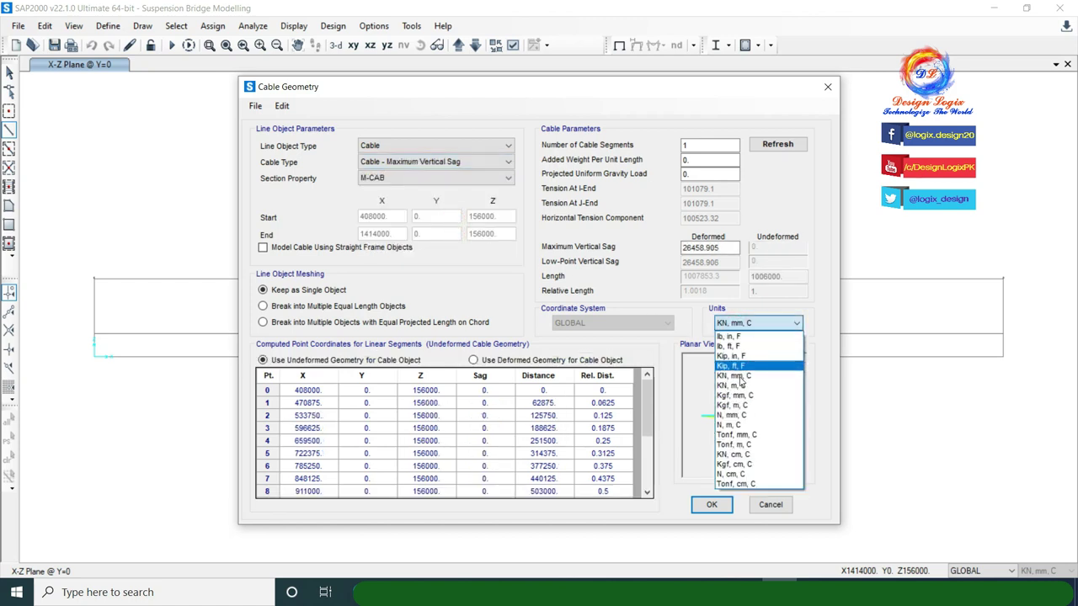
left_click(745, 387)
left_click_drag(736, 247, 666, 253)
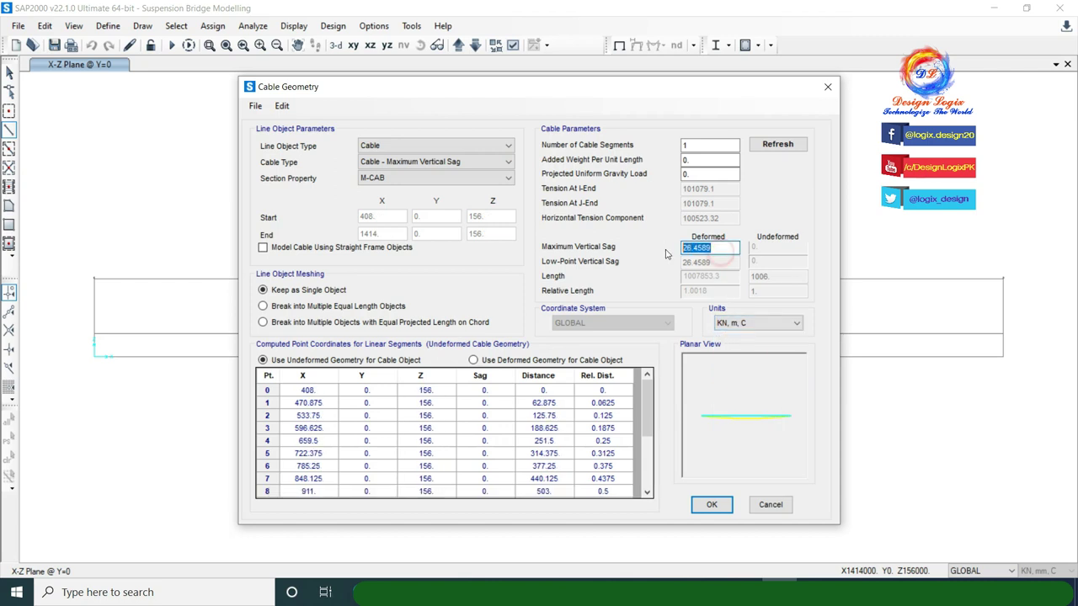
type("106.5")
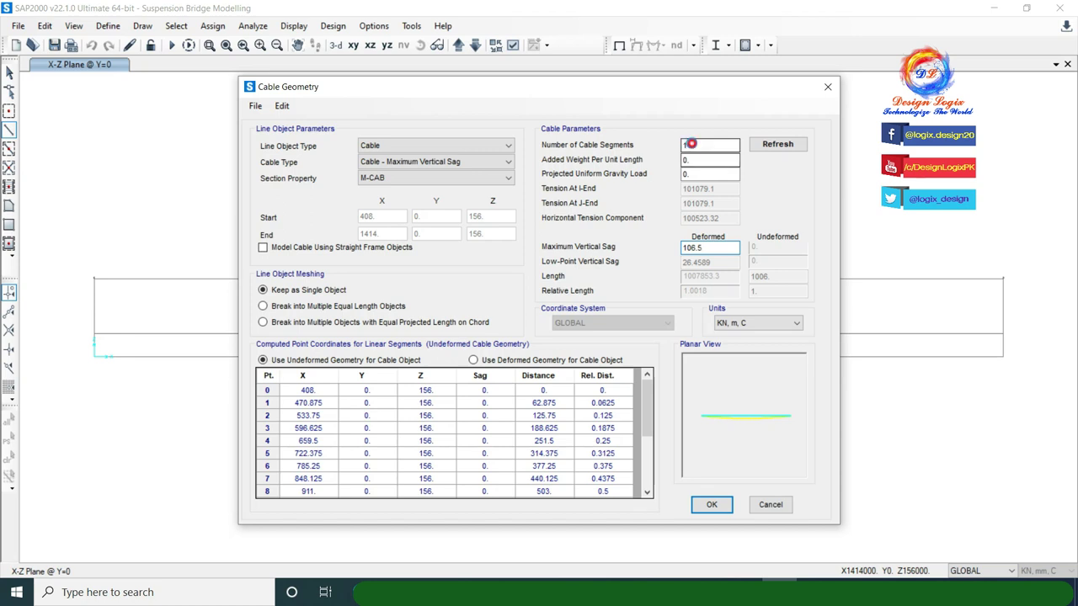
Divide the cable into 90 segments, modelled as straight frame objects broken into multiple equal-length objects, and accept the cable geometry.
double_click(687, 145)
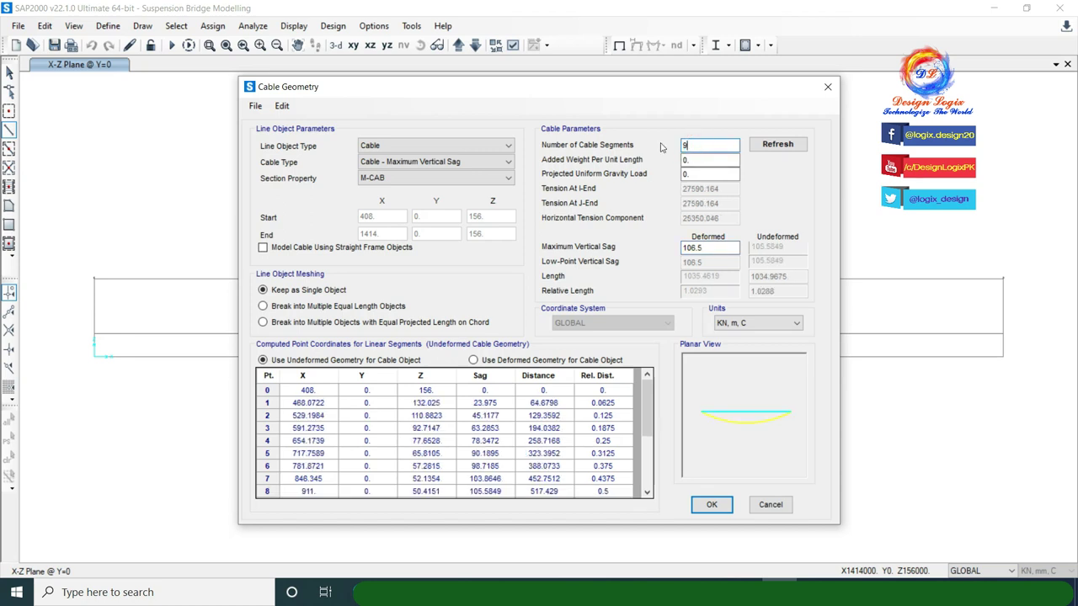
type("90")
key("Tab")
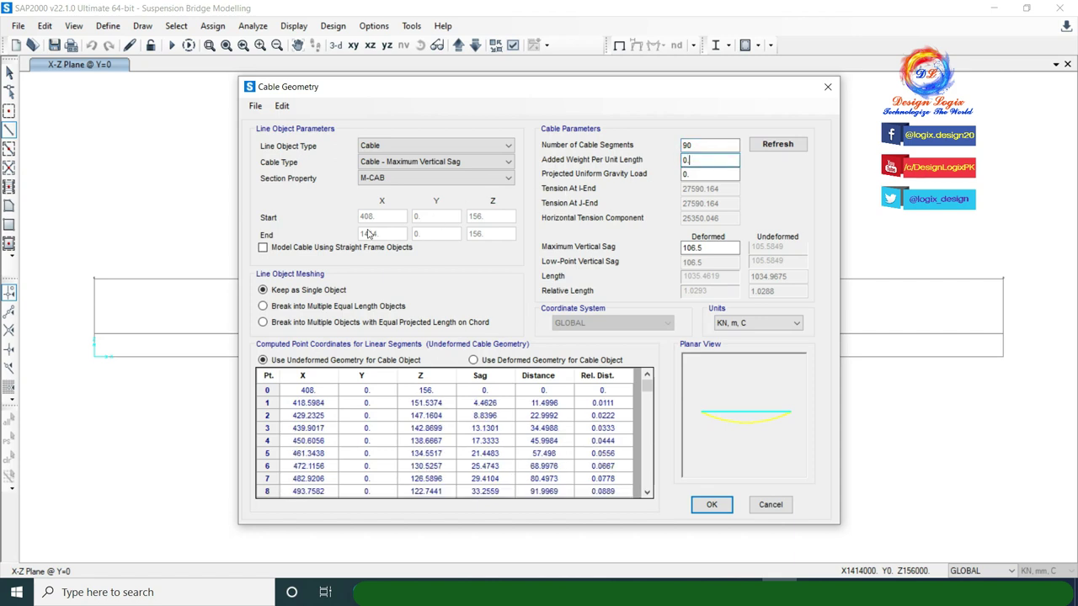
left_click(325, 249)
left_click(263, 308)
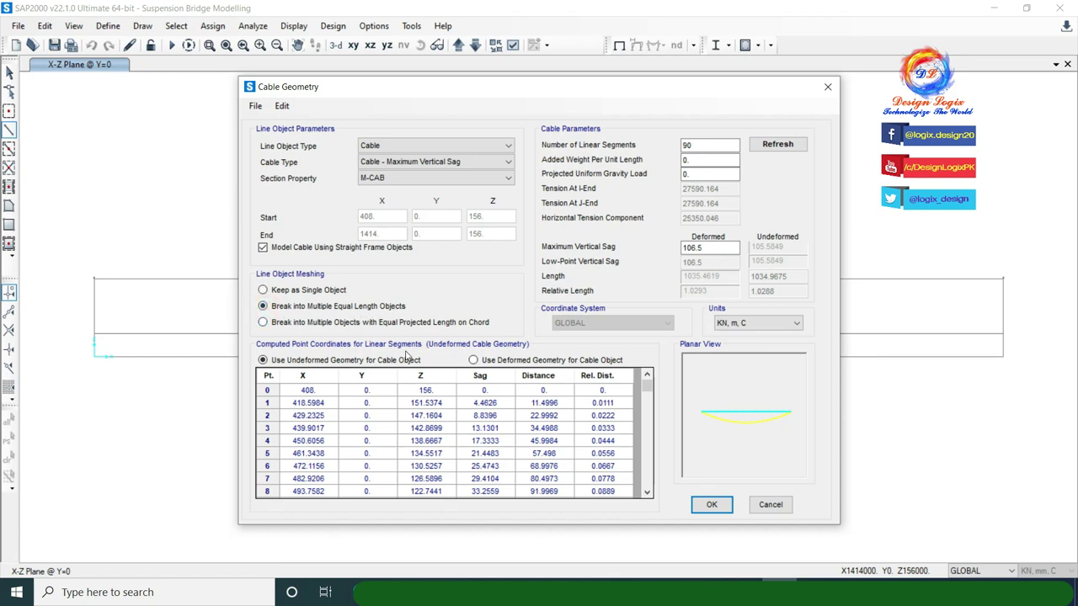
left_click(601, 391)
left_click(713, 506)
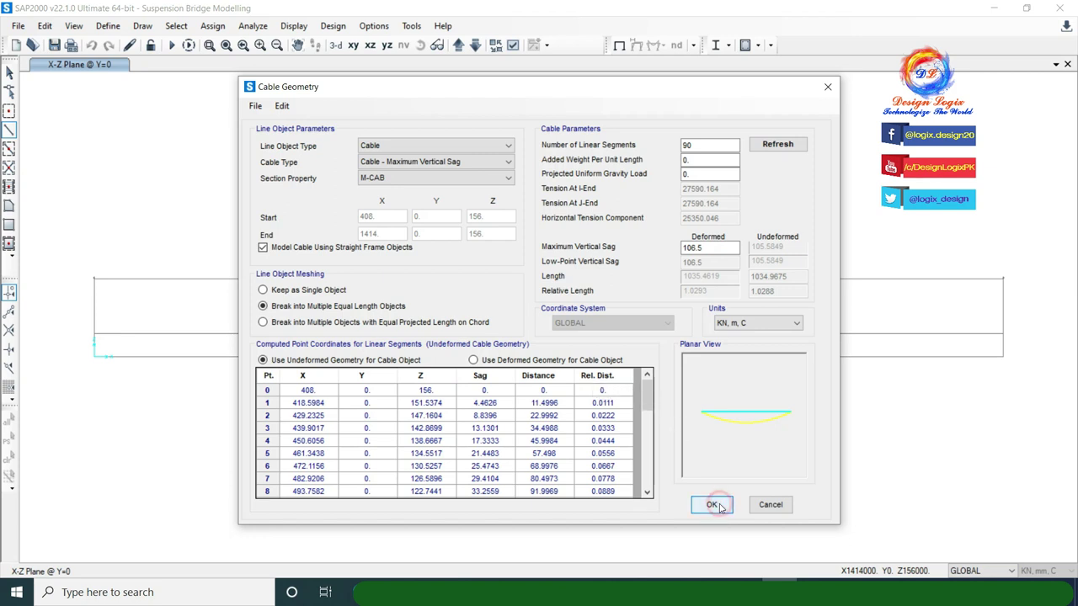